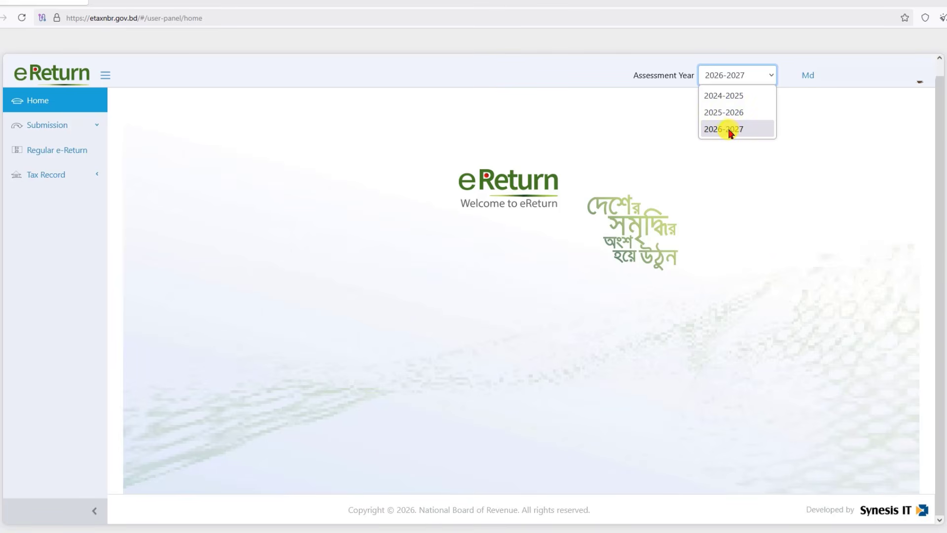
- Choose assessment year 2026-2027 and open the Regular e-Return form
left_click(726, 132)
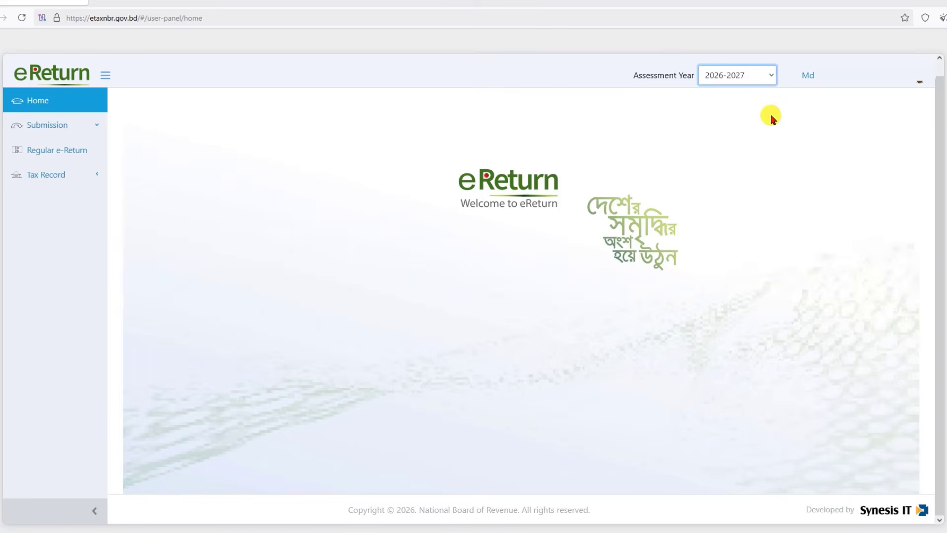
key("ctrl+2")
mouse_move(9, 144)
left_mouse_down()
mouse_move(83, 165)
mouse_move(97, 161)
left_mouse_up()
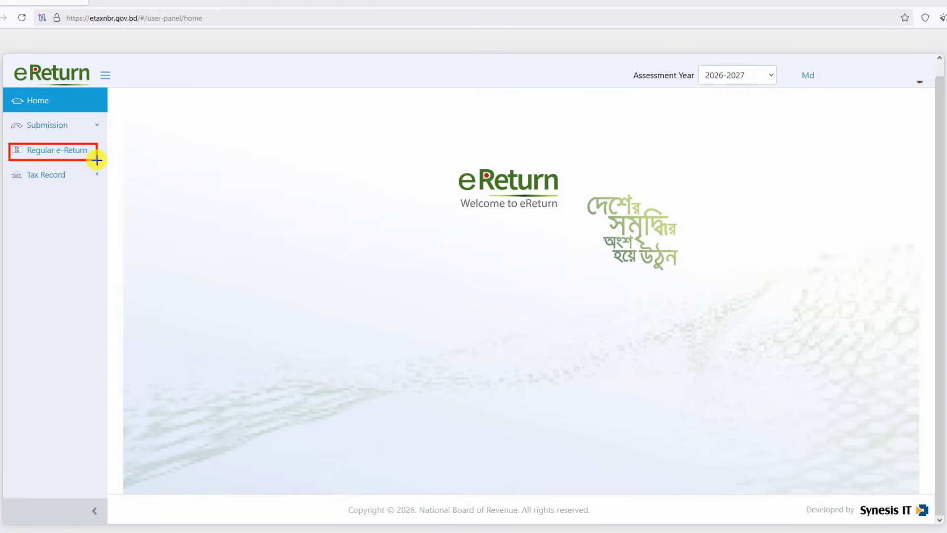
left_click(34, 147)
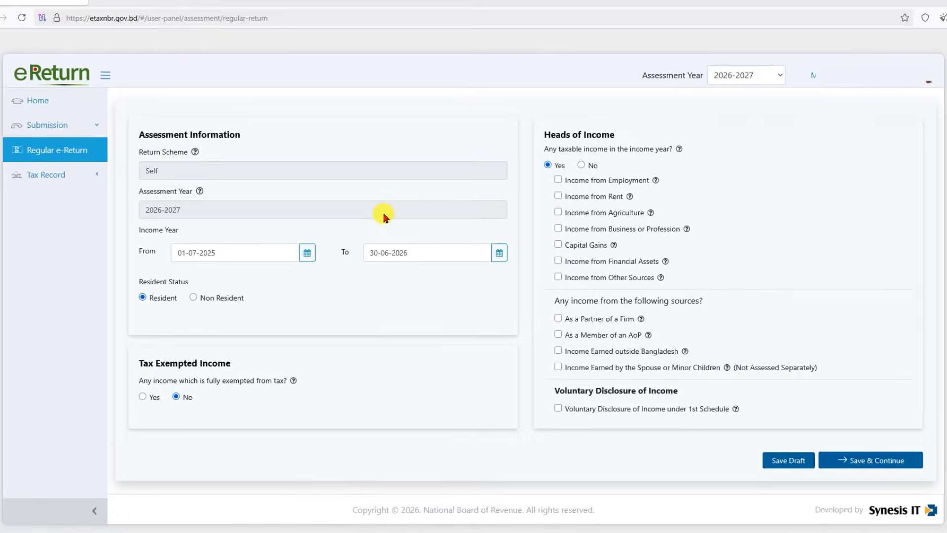
- Review the Assessment Information section, covering the return scheme, assessment year, income year dates and resident status options
key("ctrl+2")
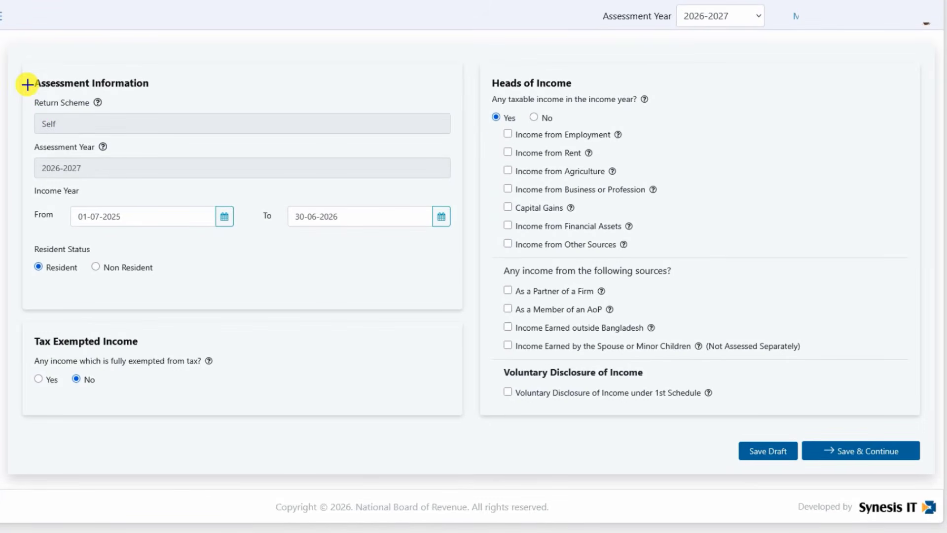
left_click_drag(27, 74, 157, 92)
left_click_drag(27, 97, 108, 108)
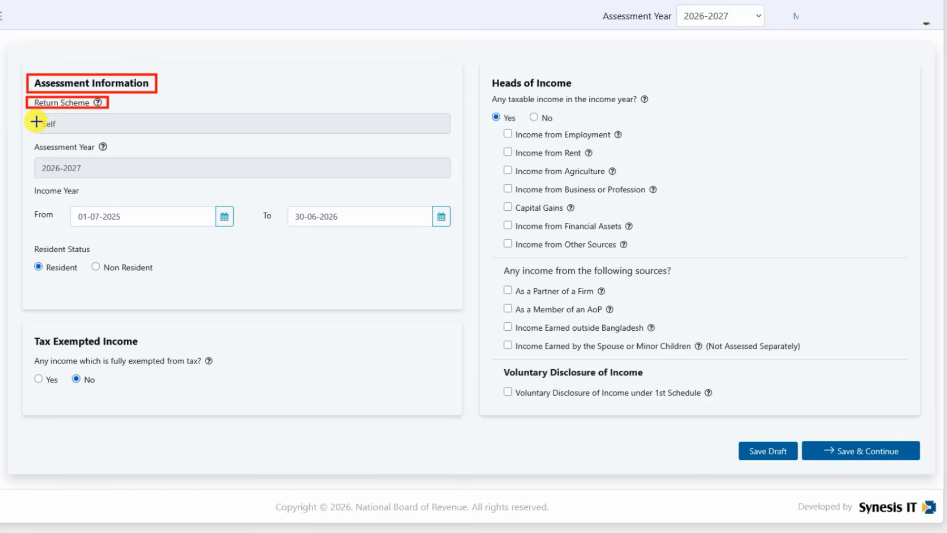
mouse_move(36, 115)
left_mouse_down()
mouse_move(38, 125)
mouse_move(74, 133)
left_mouse_up()
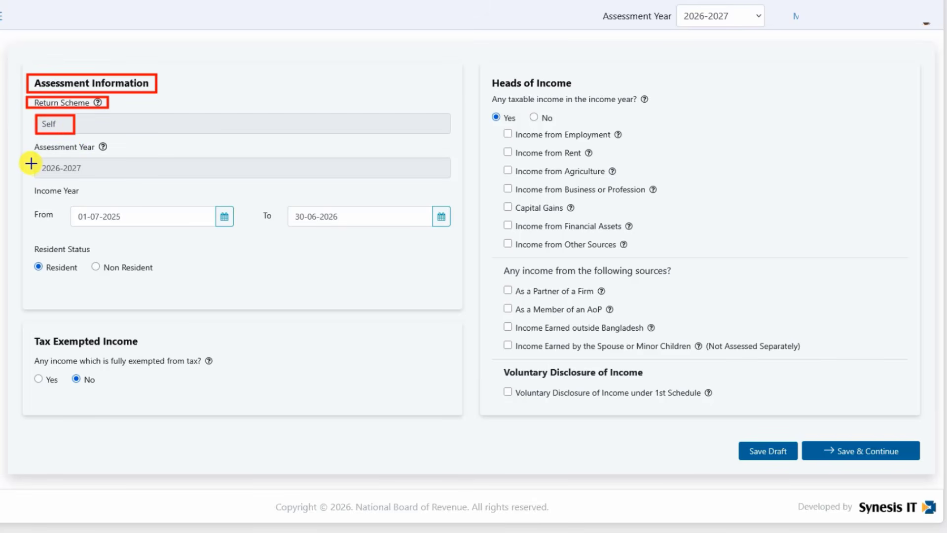
left_click_drag(31, 159, 108, 176)
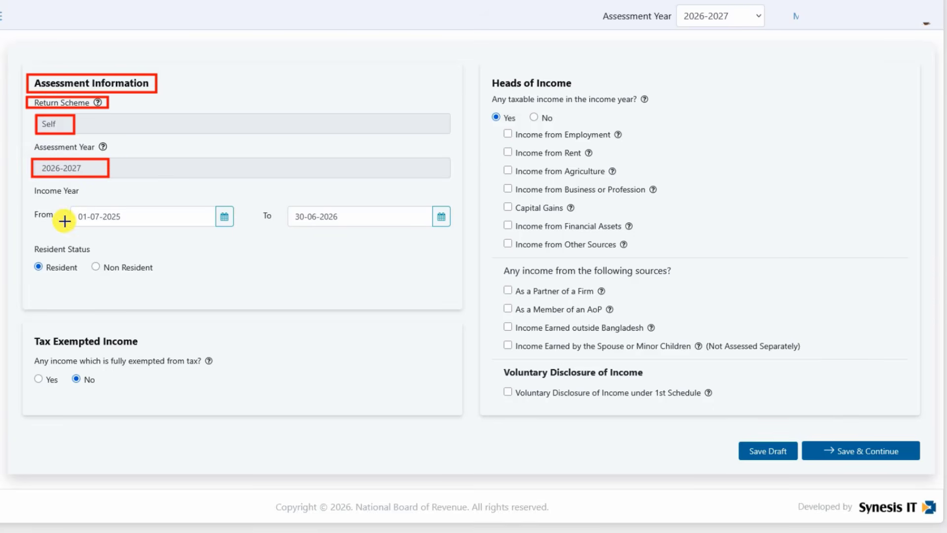
left_click_drag(71, 207, 134, 225)
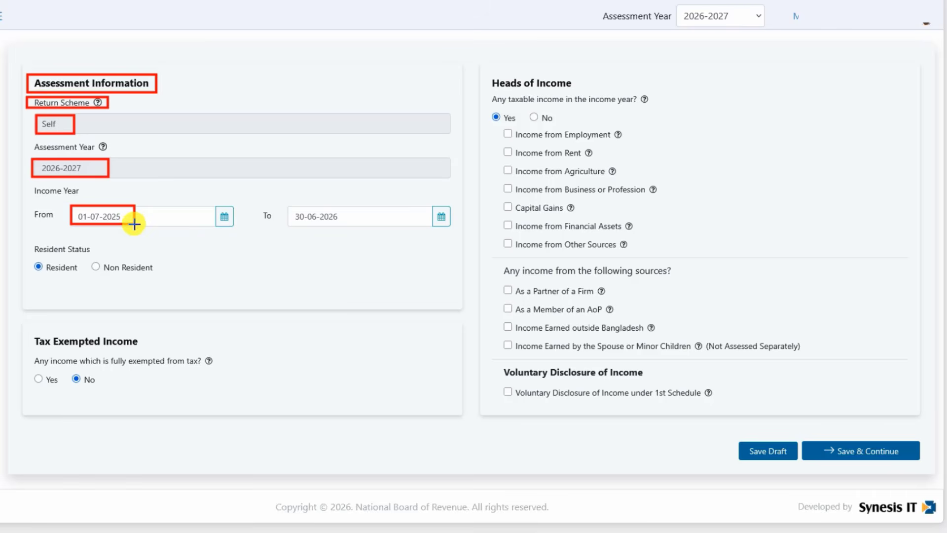
left_click_drag(291, 210, 347, 226)
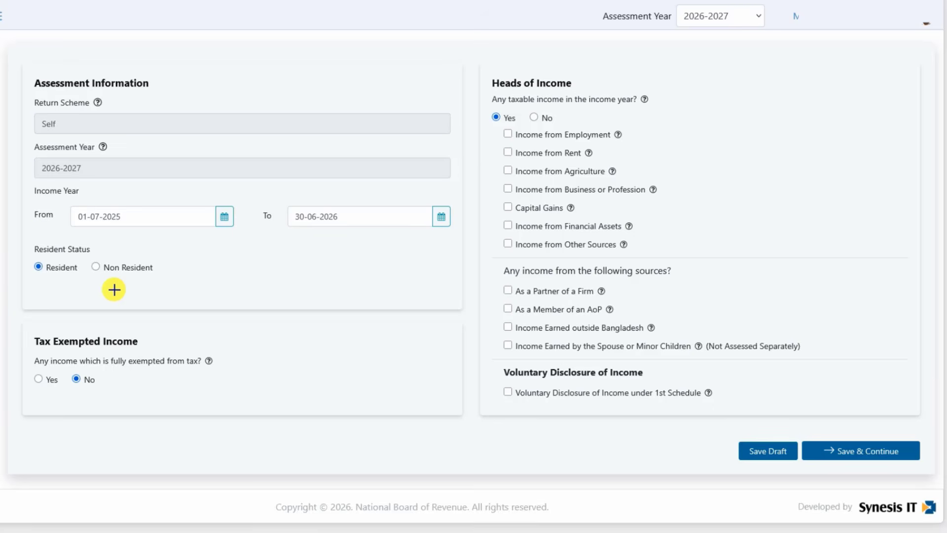
left_click_drag(22, 236, 108, 258)
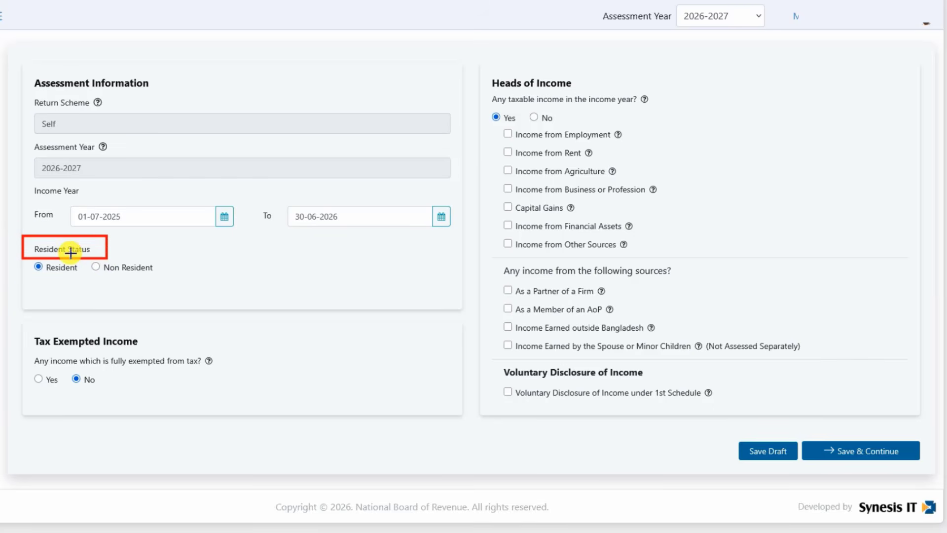
mouse_move(28, 258)
left_mouse_down()
mouse_move(84, 276)
mouse_move(175, 277)
left_mouse_up()
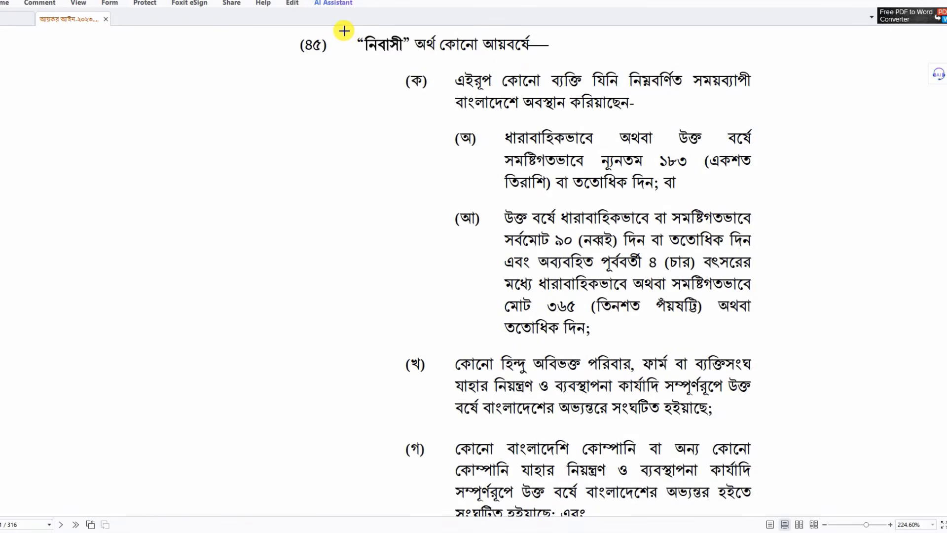
- Switch to the income tax act PDF in Foxit and read clause 45's definition of a resident, including both length-of-stay conditions for individuals
mouse_move(293, 34)
left_mouse_down()
mouse_move(333, 56)
mouse_move(349, 42)
mouse_move(552, 56)
left_mouse_up()
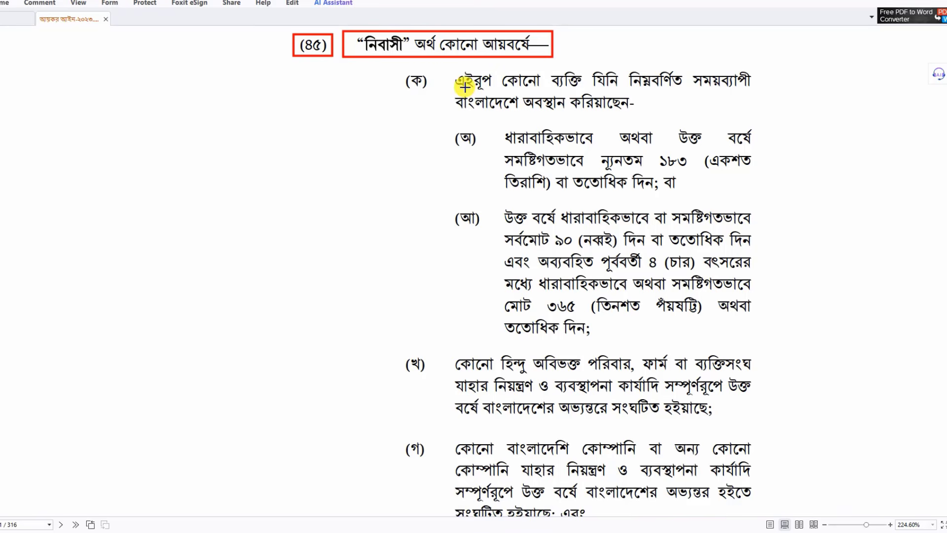
left_click_drag(451, 70, 754, 91)
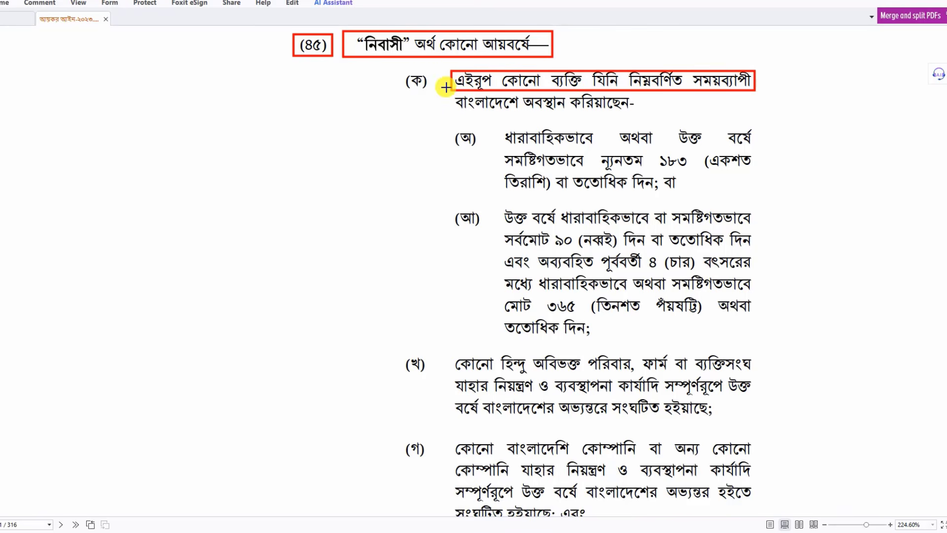
left_click_drag(445, 86, 641, 117)
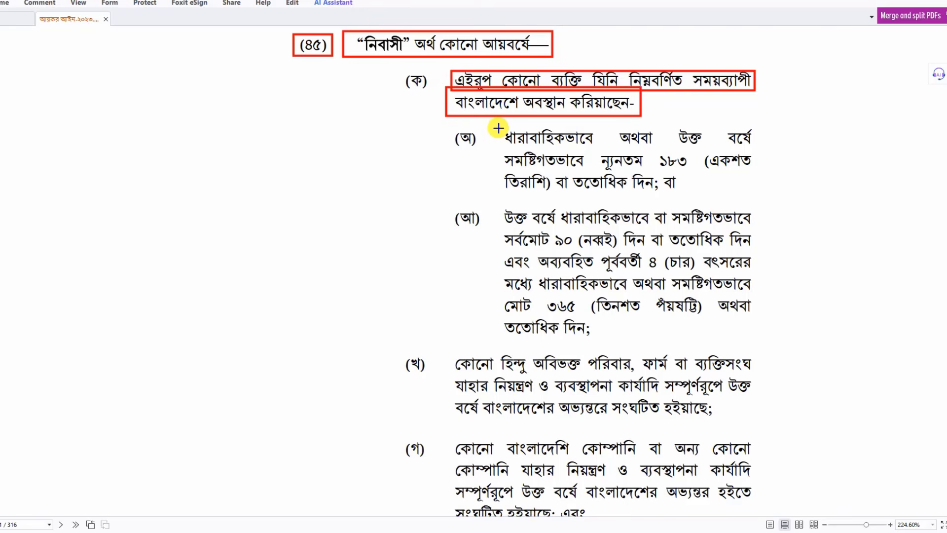
left_click_drag(499, 127, 759, 148)
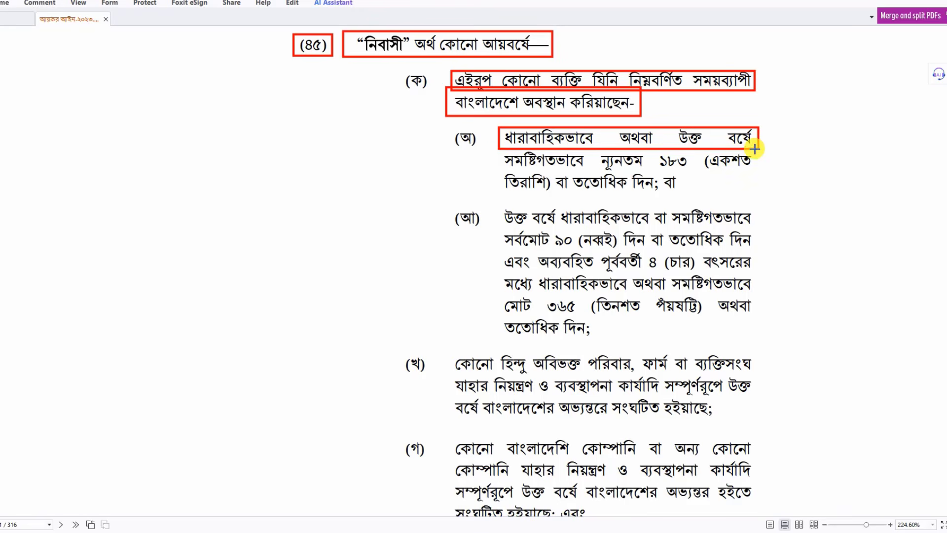
left_click_drag(494, 151, 757, 172)
left_click_drag(495, 172, 680, 190)
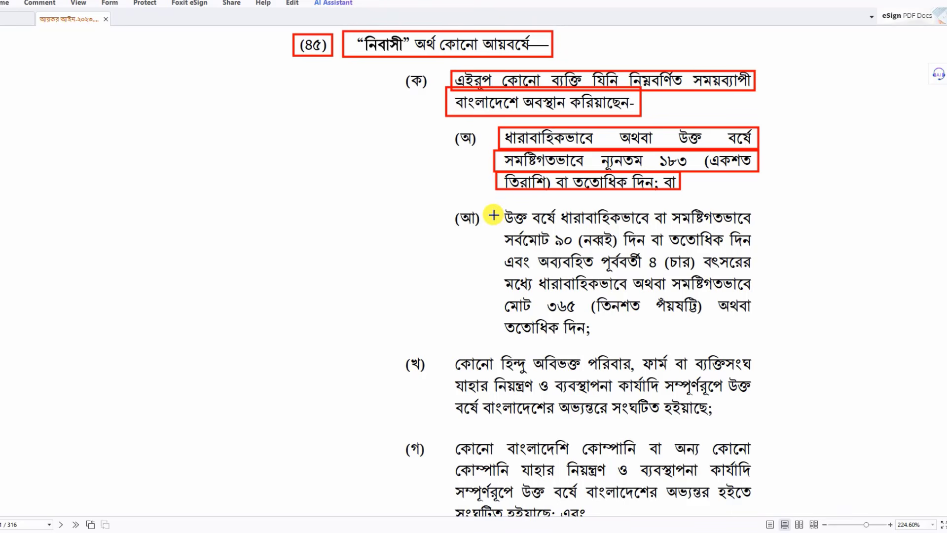
mouse_move(494, 206)
left_mouse_down()
mouse_move(508, 222)
mouse_move(586, 223)
left_mouse_up()
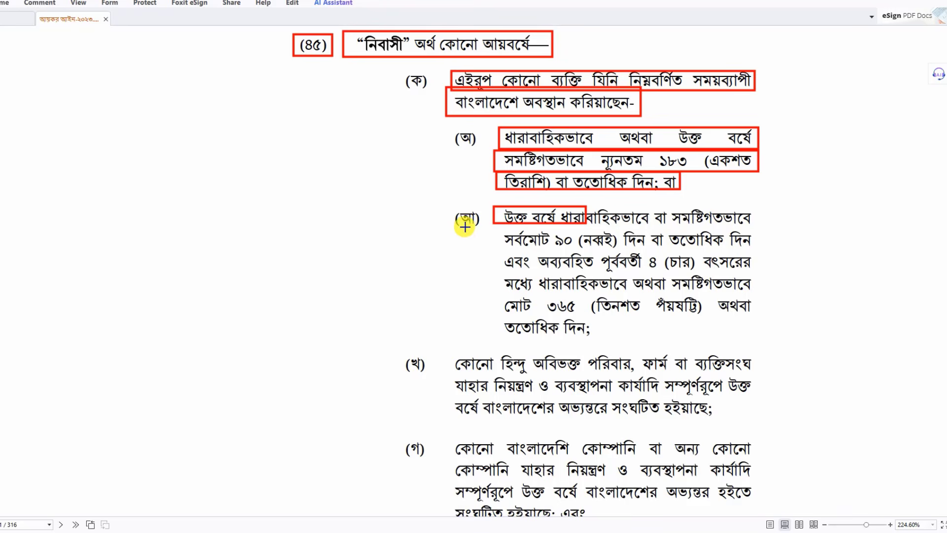
left_click_drag(493, 227, 756, 245)
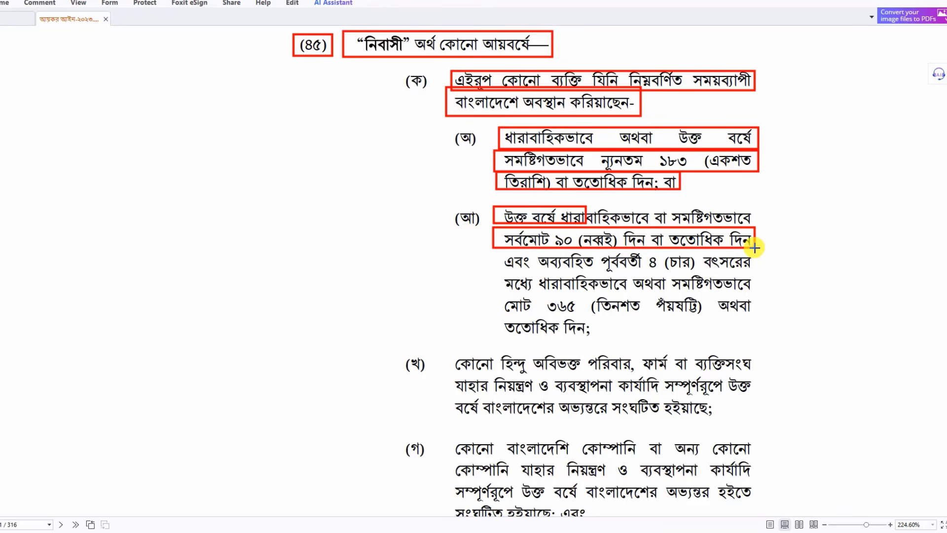
left_click_drag(504, 253, 762, 271)
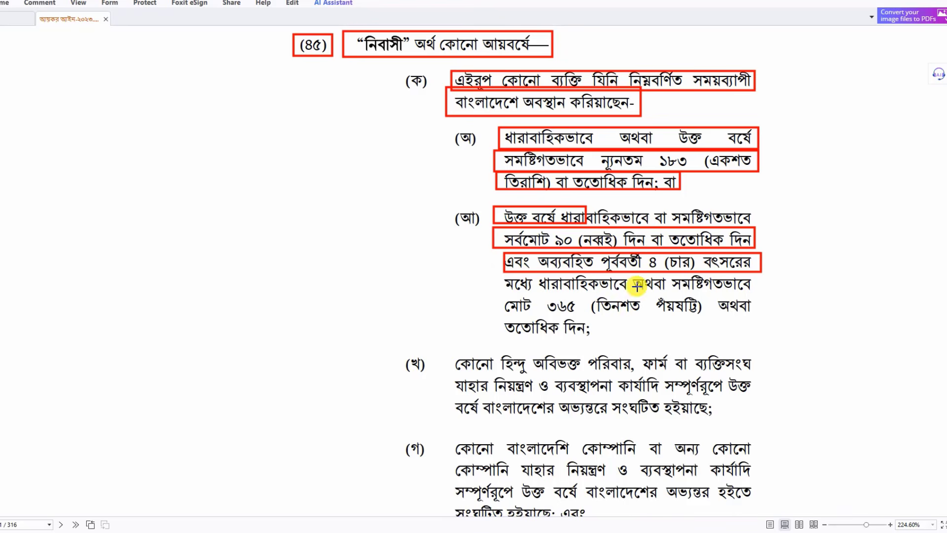
left_click_drag(504, 273, 761, 293)
left_click_drag(505, 294, 761, 338)
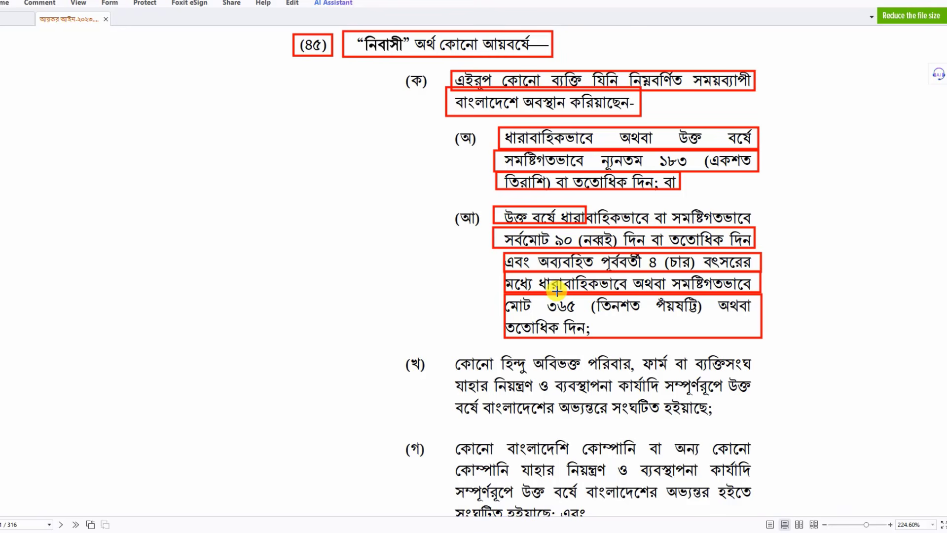
right_click(865, 150)
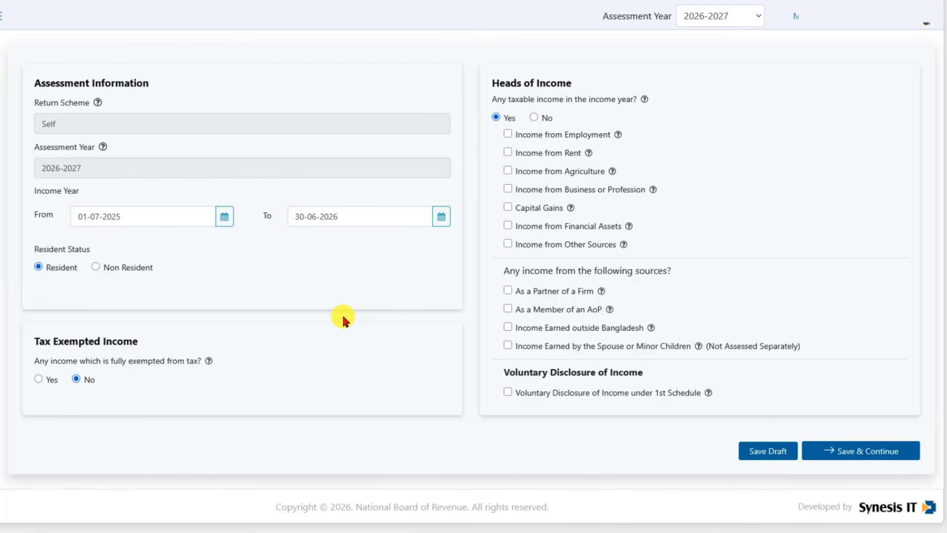
- Set the resident status to Non Resident, with United States of America as the country of residence
left_click(96, 268)
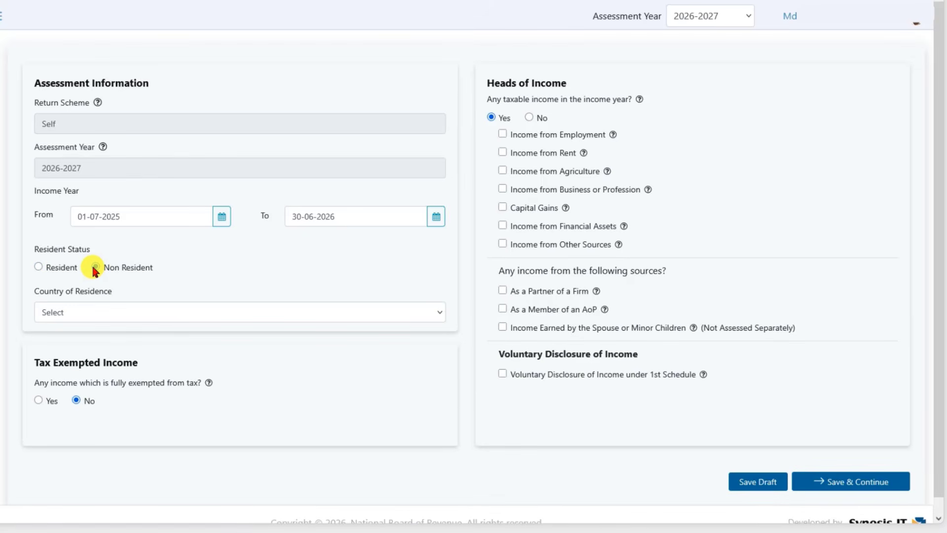
left_click_drag(33, 290, 99, 292)
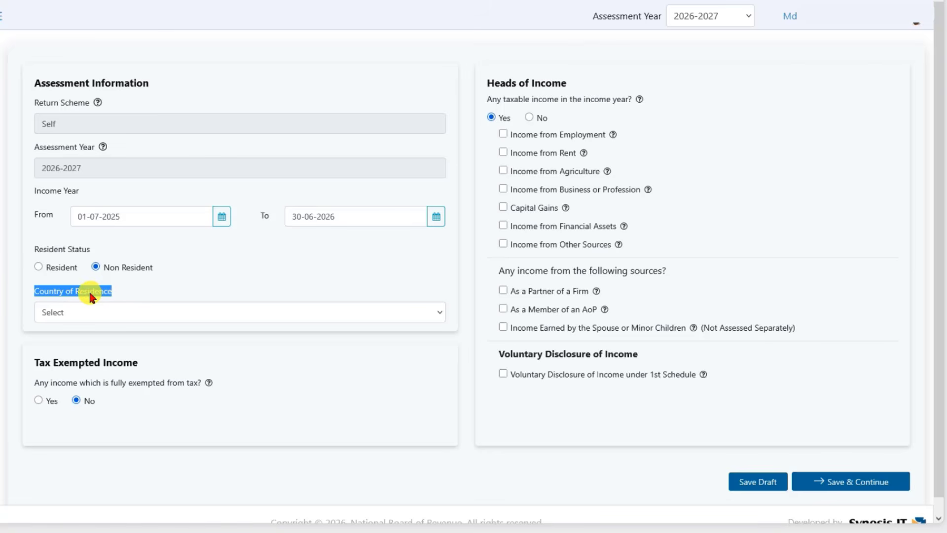
left_click(406, 313)
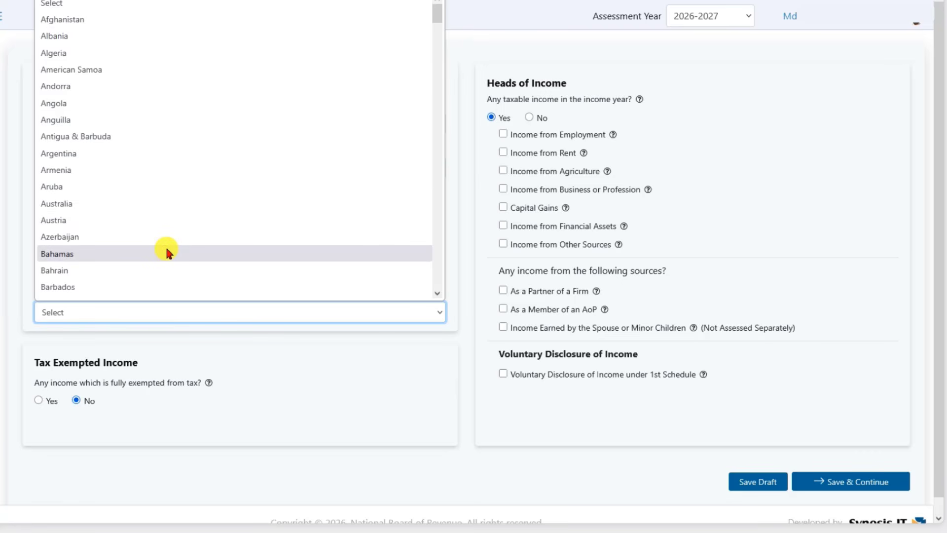
scroll(139, 222, "down", 20)
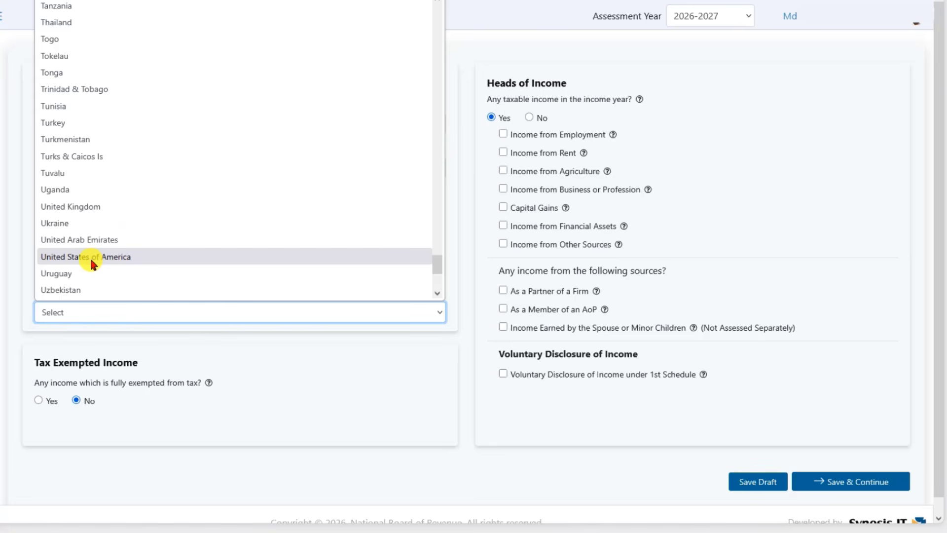
left_click(90, 256)
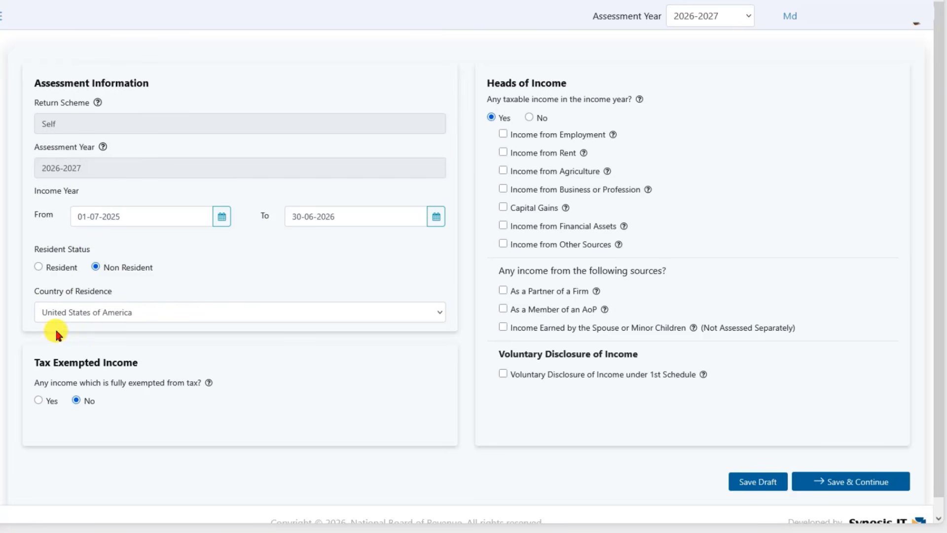
- Answer Yes to having income that is fully exempted from tax
triple_click(37, 364)
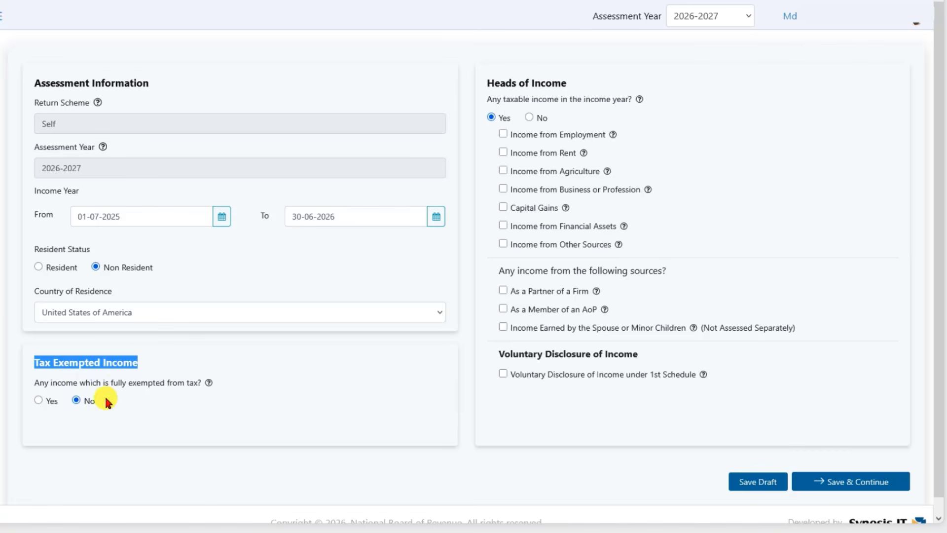
left_click(38, 400)
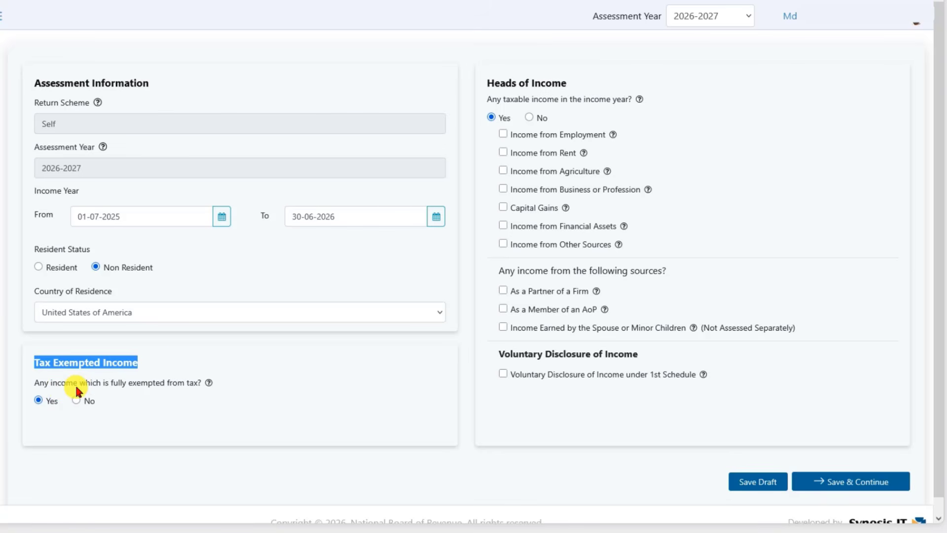
left_click(202, 415)
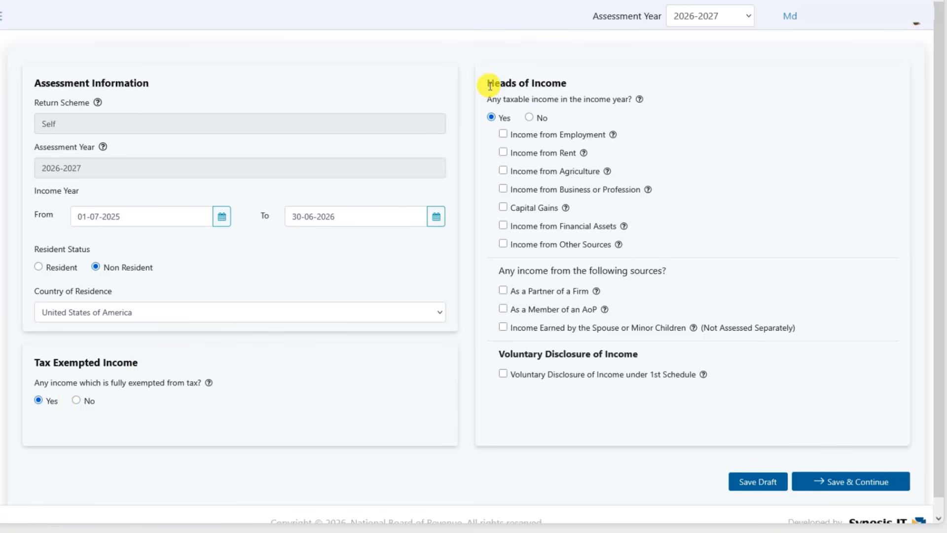
- Mark Income from Financial Assets as a head of income, then save the assessment page and continue
left_click_drag(489, 84, 566, 87)
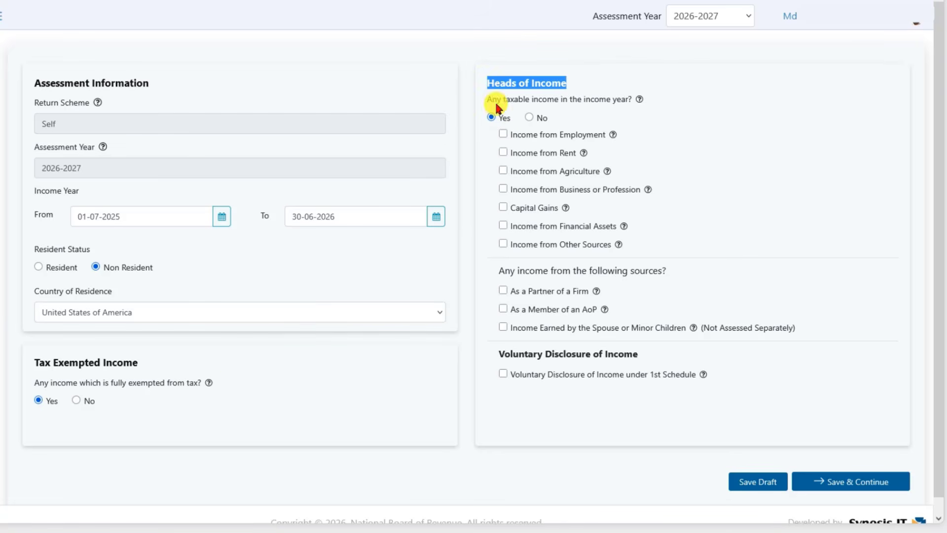
left_click(561, 99)
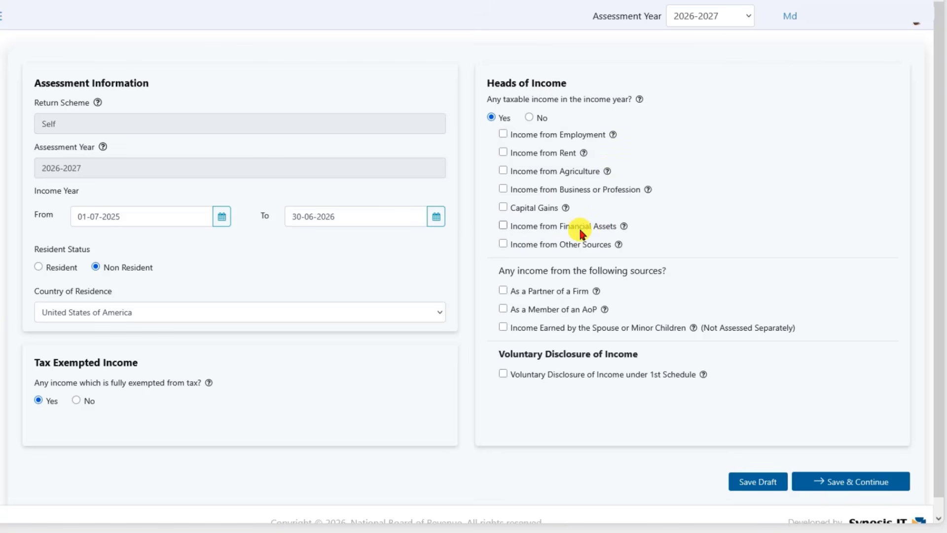
left_click(503, 226)
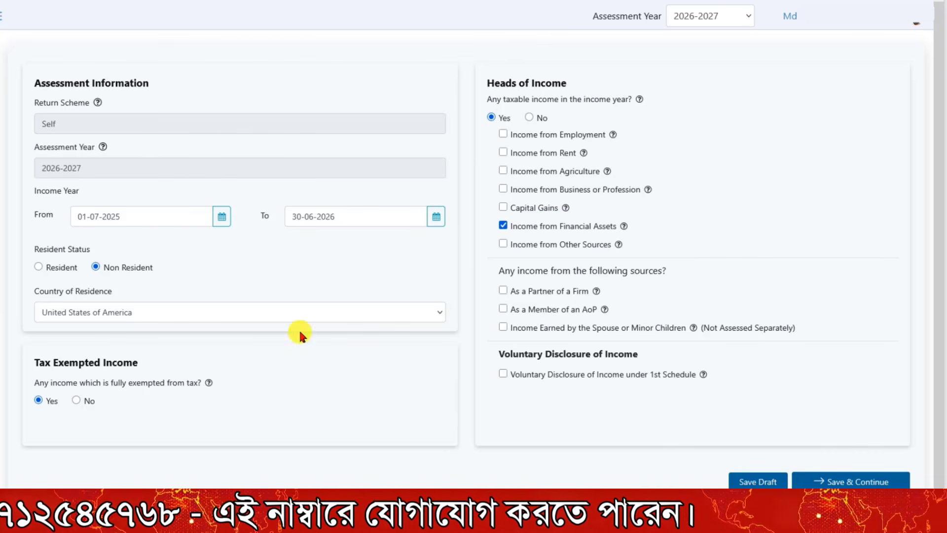
left_click(838, 482)
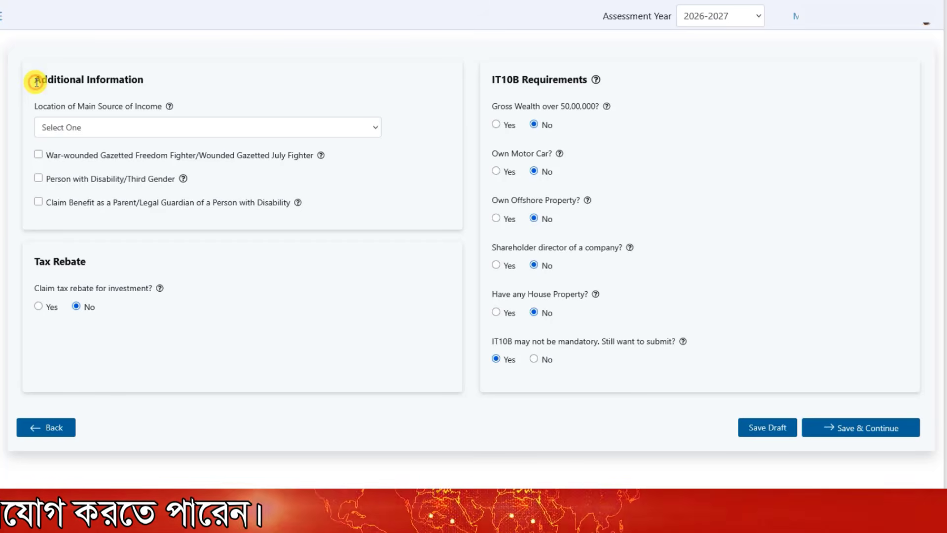
left_click_drag(33, 79, 152, 88)
left_click(129, 80)
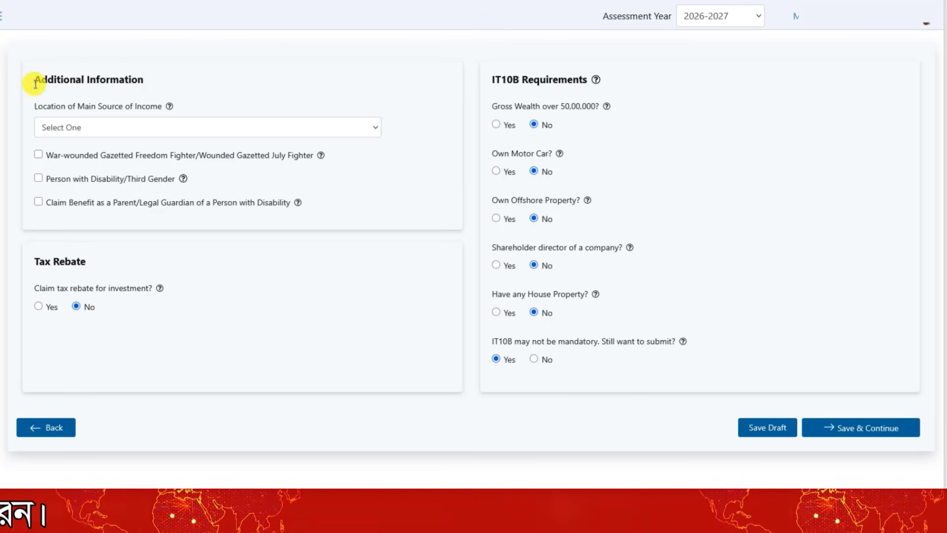
left_click_drag(32, 79, 149, 82)
left_click(123, 79)
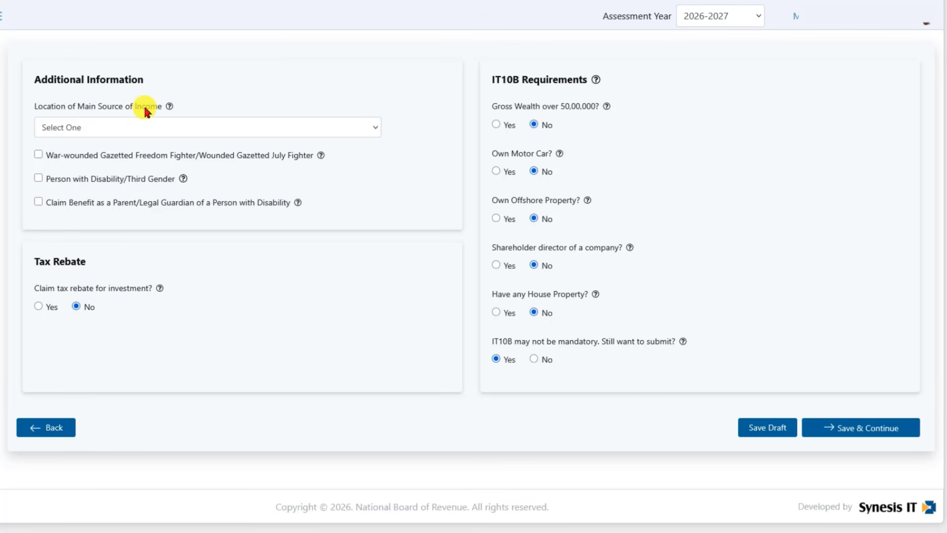
- Set the location of the main source of income to Any Other Area and answer No to claiming a tax rebate for investment
left_click(144, 131)
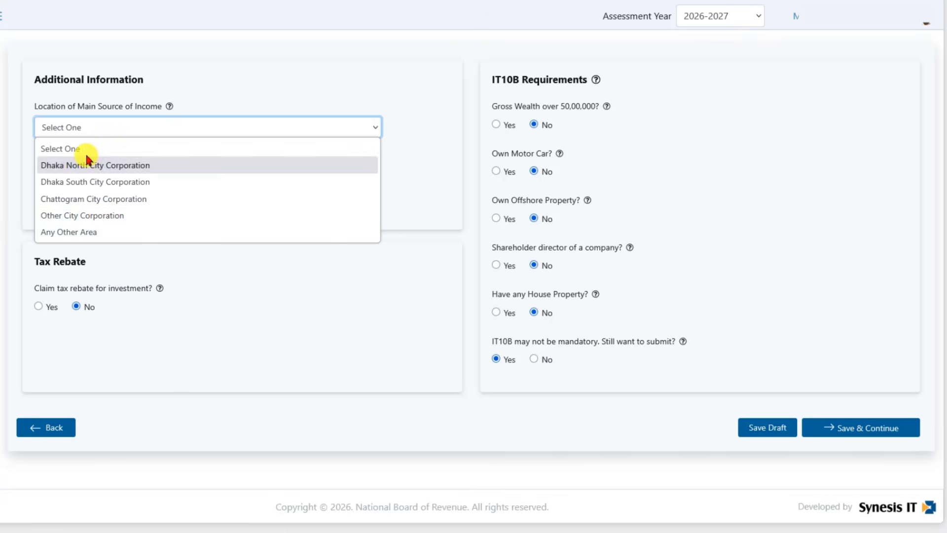
left_click(69, 232)
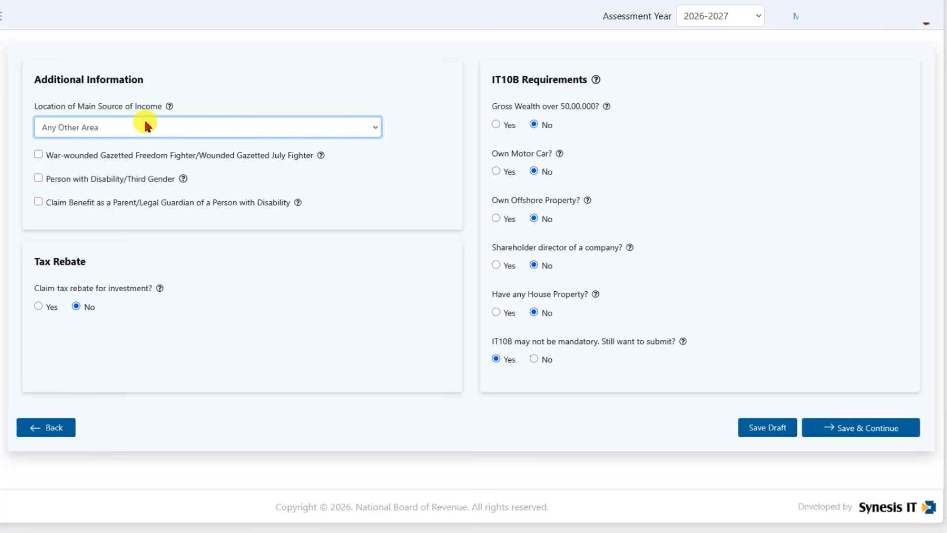
left_click_drag(36, 267, 93, 265)
left_click(39, 263)
left_click(81, 263)
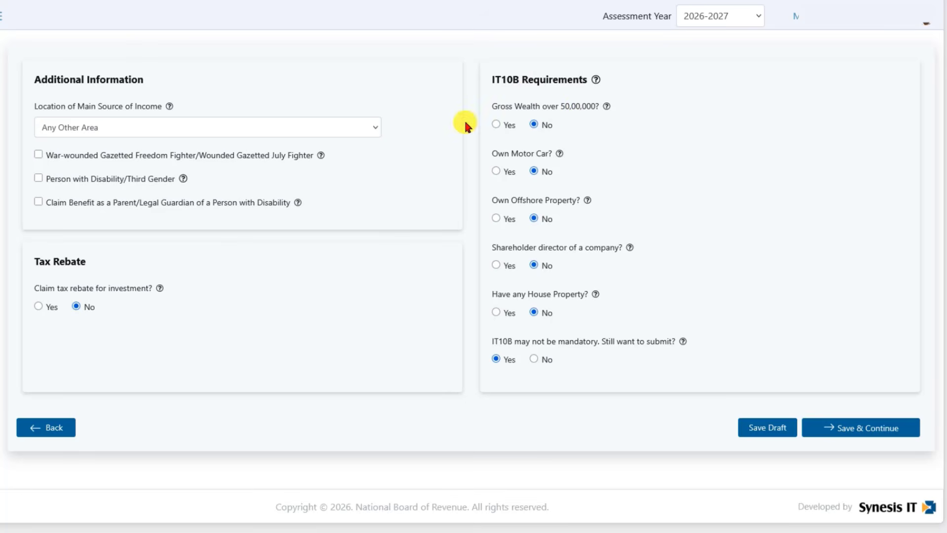
- Answer Yes to gross wealth over 50,00,000, and No to owning a motor car and being a shareholder director of a company
left_click(496, 124)
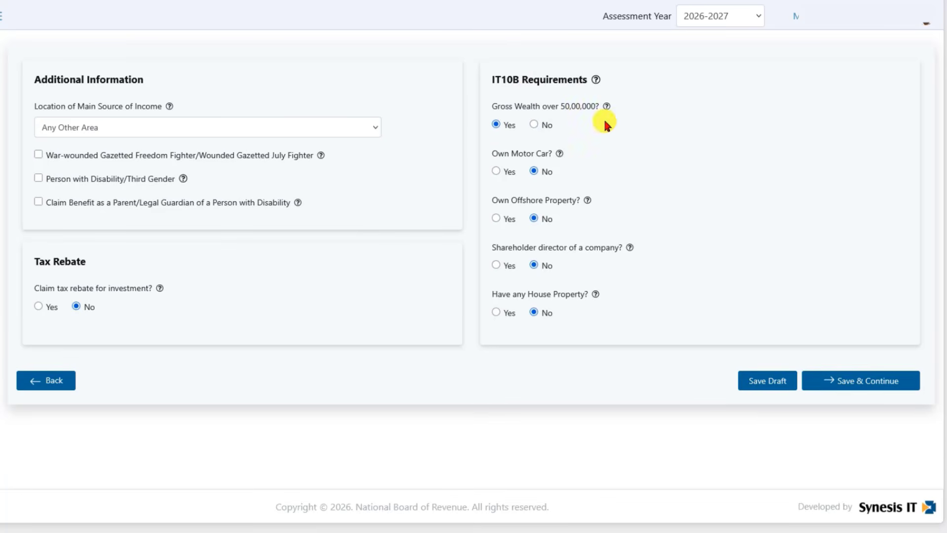
left_click(534, 124)
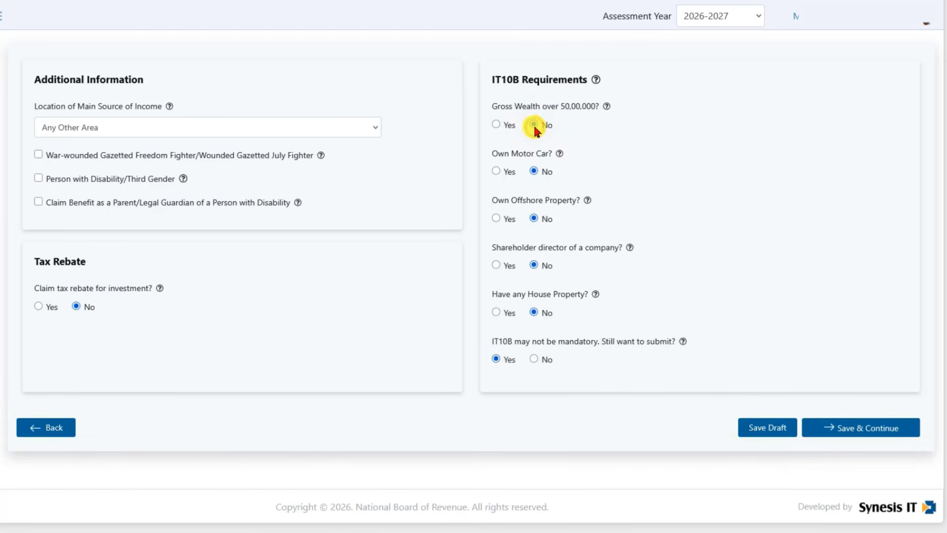
left_click_drag(561, 108, 579, 109)
left_click(537, 124)
left_click(496, 124)
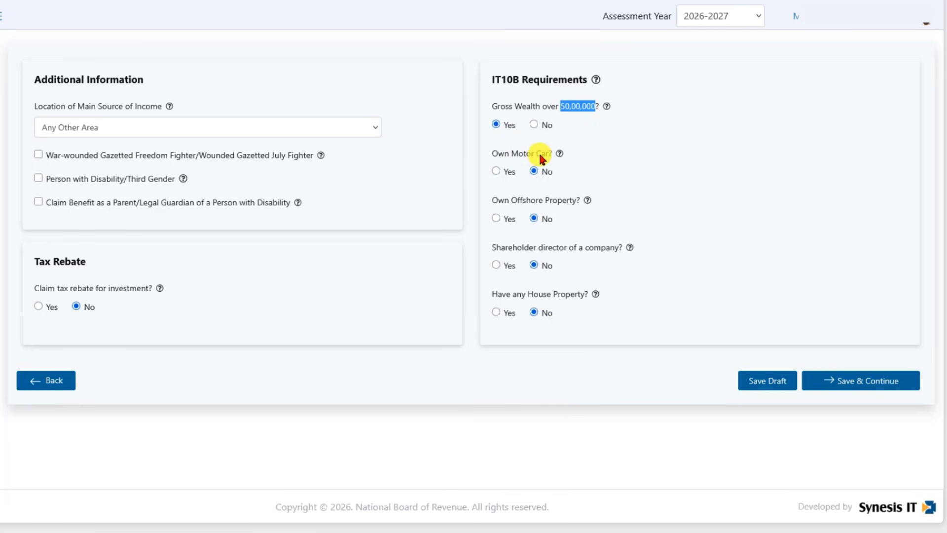
left_click(534, 172)
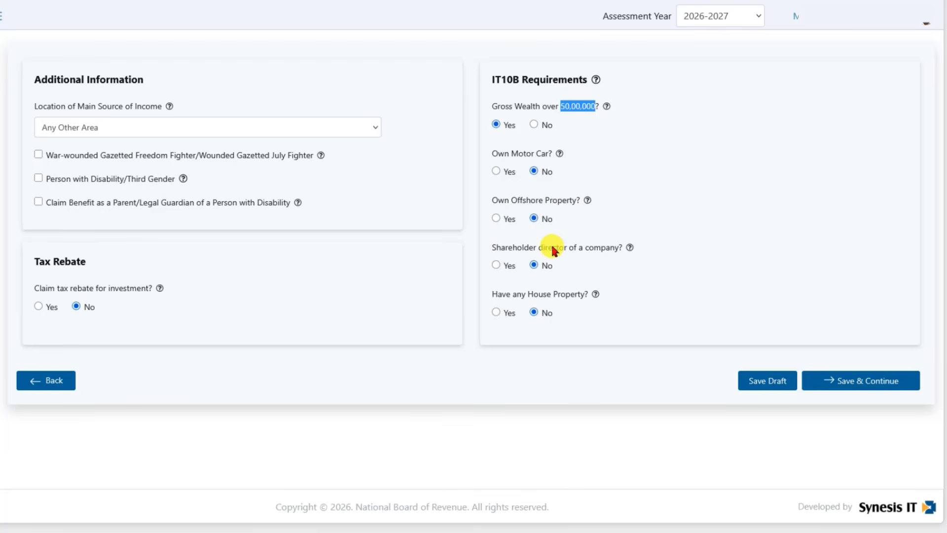
left_click(535, 266)
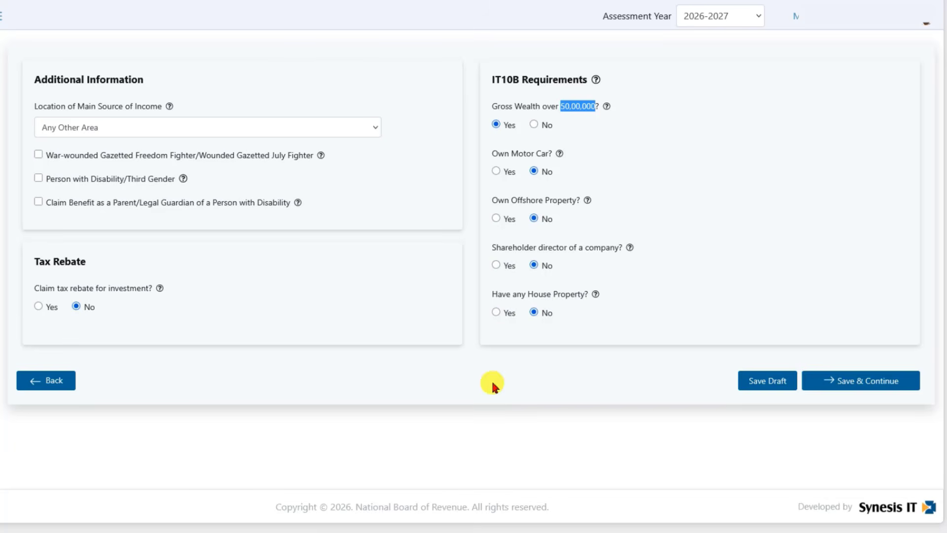
- Answer No to having any house property, then save the page and continue to the income details
left_click(495, 312)
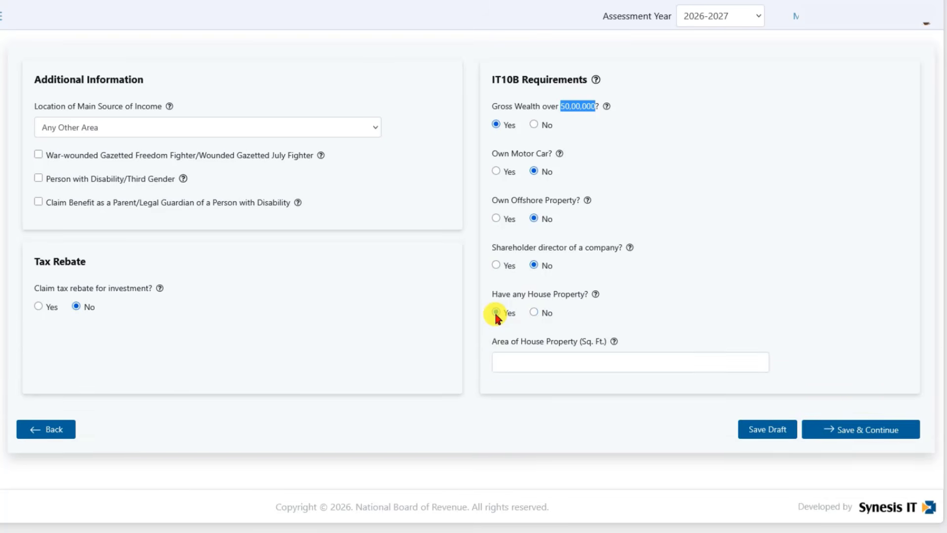
left_click(496, 354)
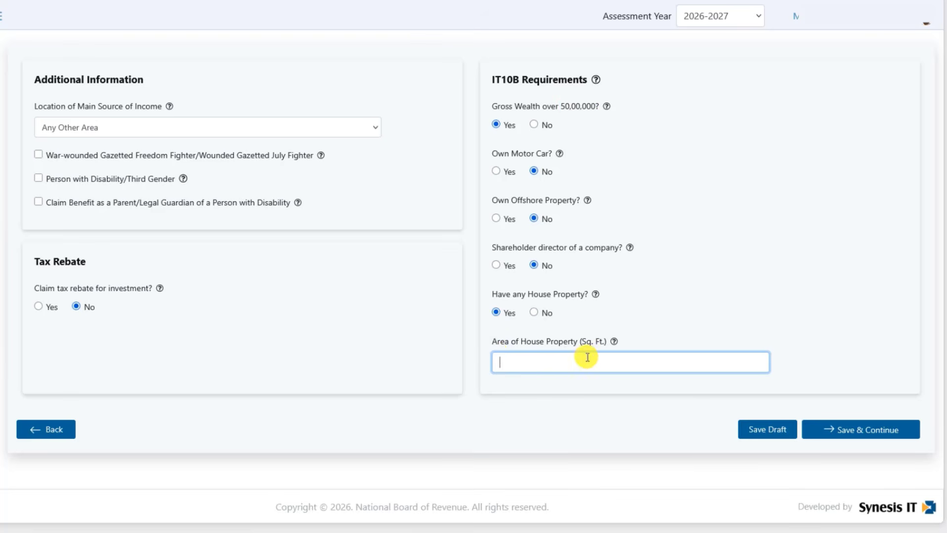
left_click(533, 312)
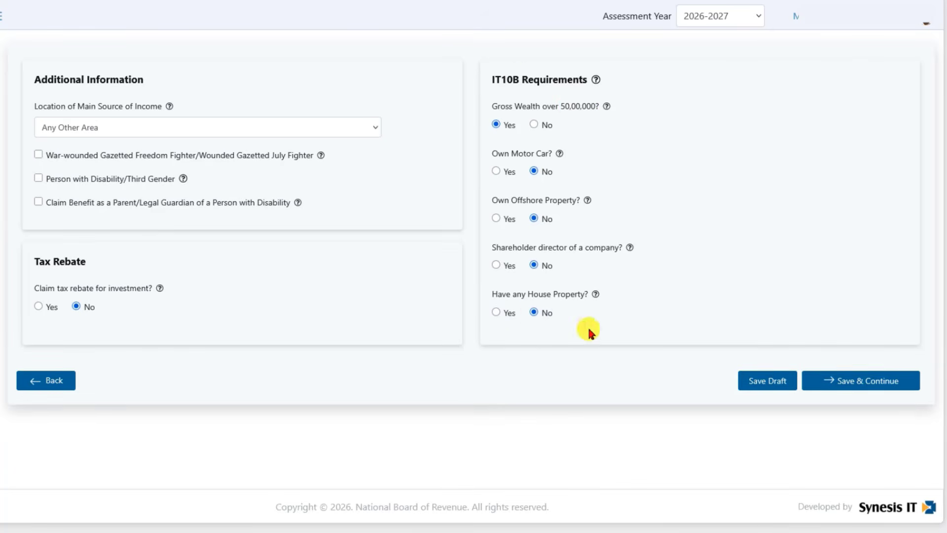
left_click(842, 381)
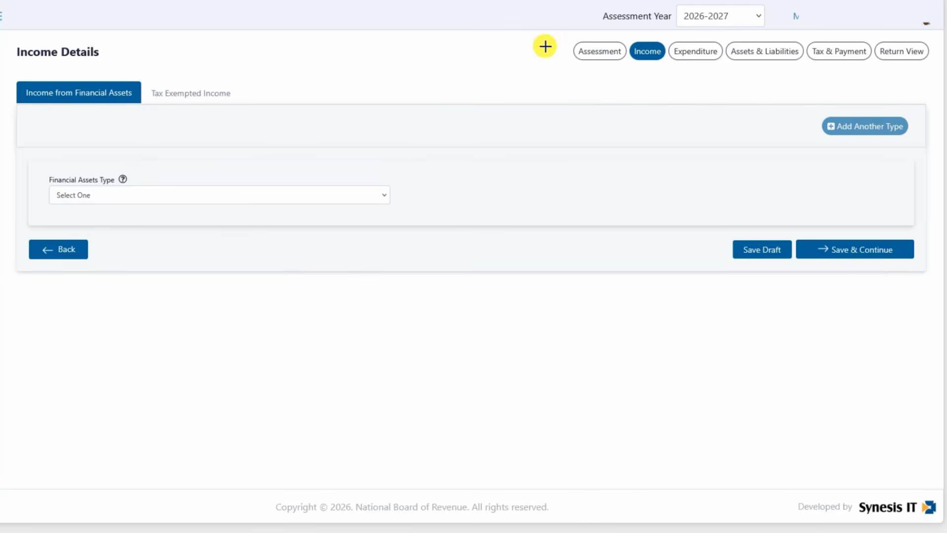
left_click_drag(564, 37, 671, 63)
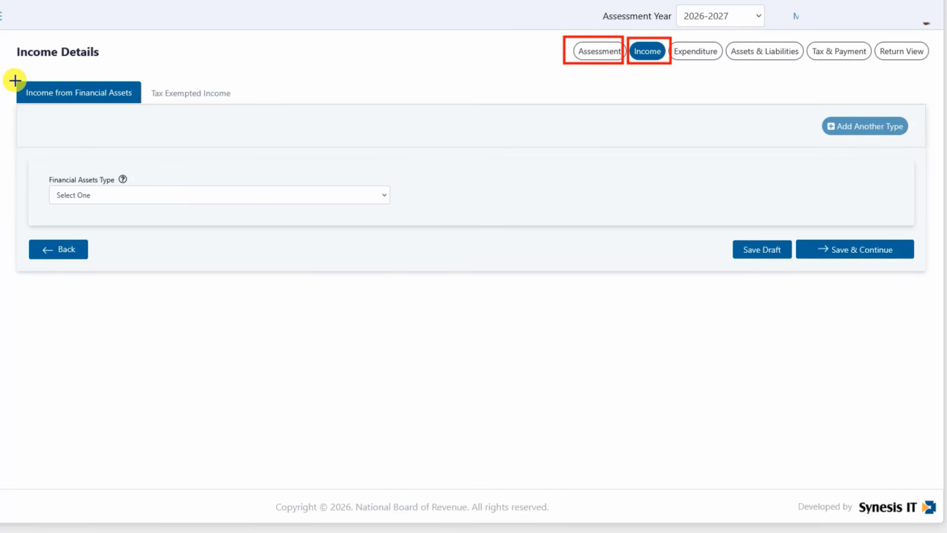
left_click_drag(15, 80, 248, 104)
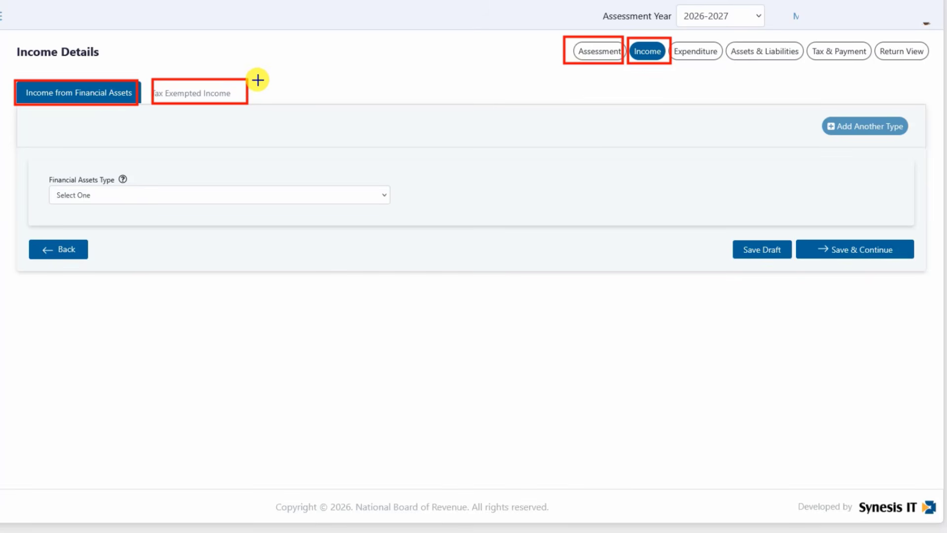
mouse_move(257, 78)
left_mouse_down()
mouse_move(258, 88)
mouse_move(353, 105)
left_mouse_up()
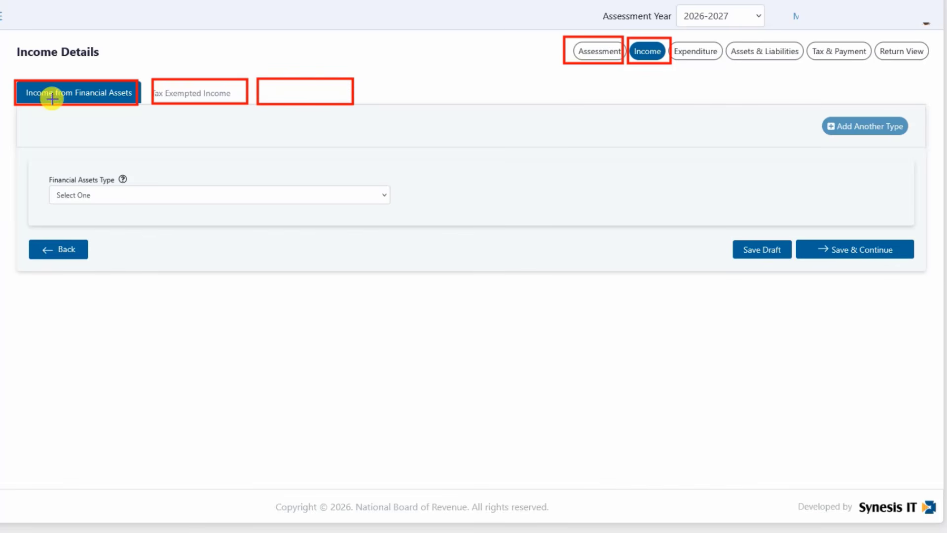
key("Escape")
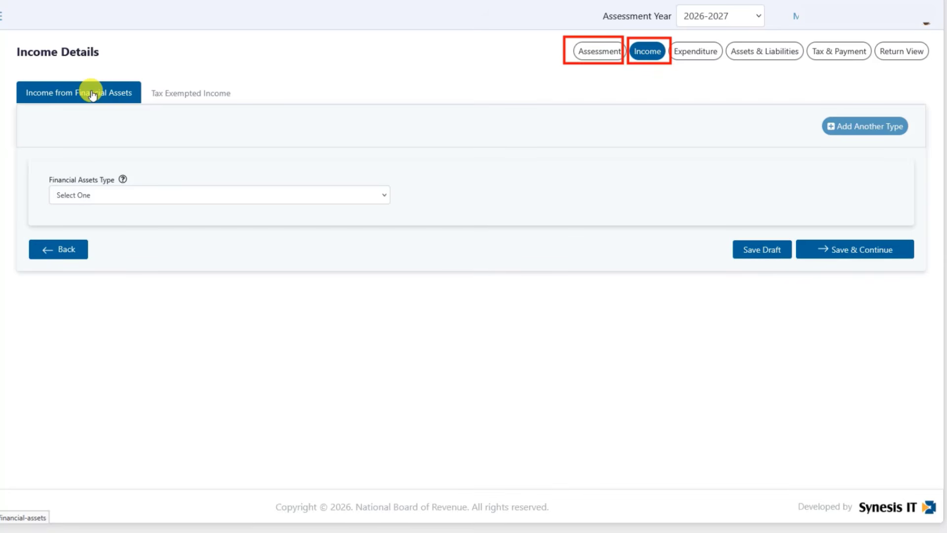
- Add Interest From Sanchayapatra as the financial assets type and choose the Tin Mash Antar Munafa Vittik 3 Year Sanchayapatra scheme
left_click(118, 195)
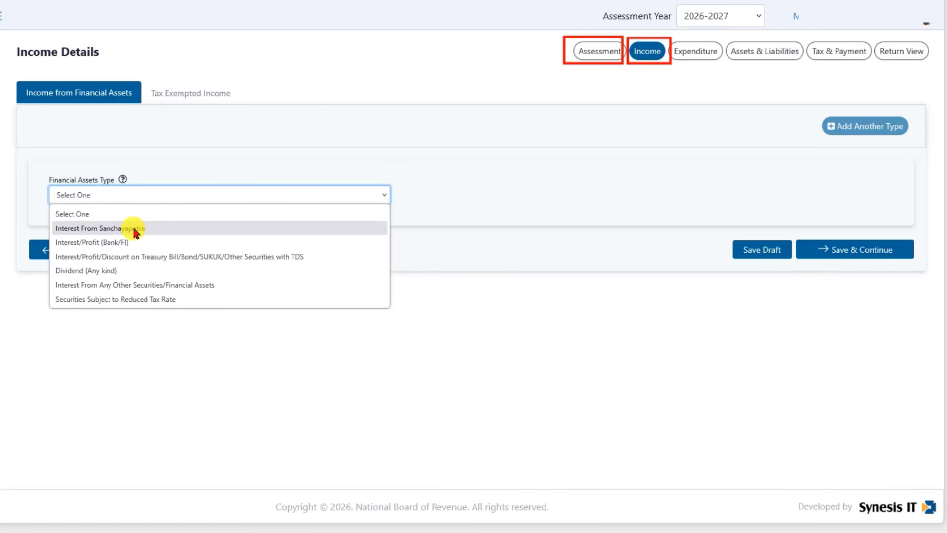
left_click(101, 228)
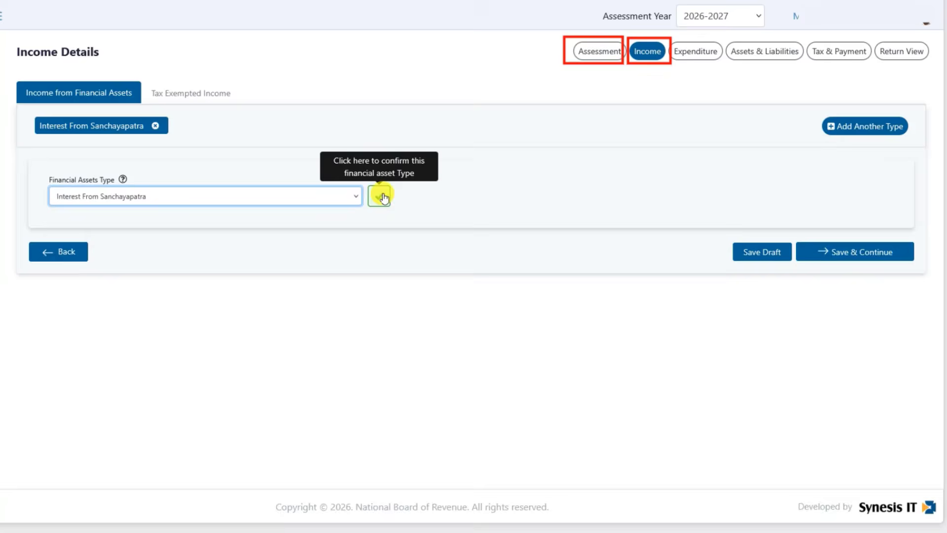
left_click(384, 197)
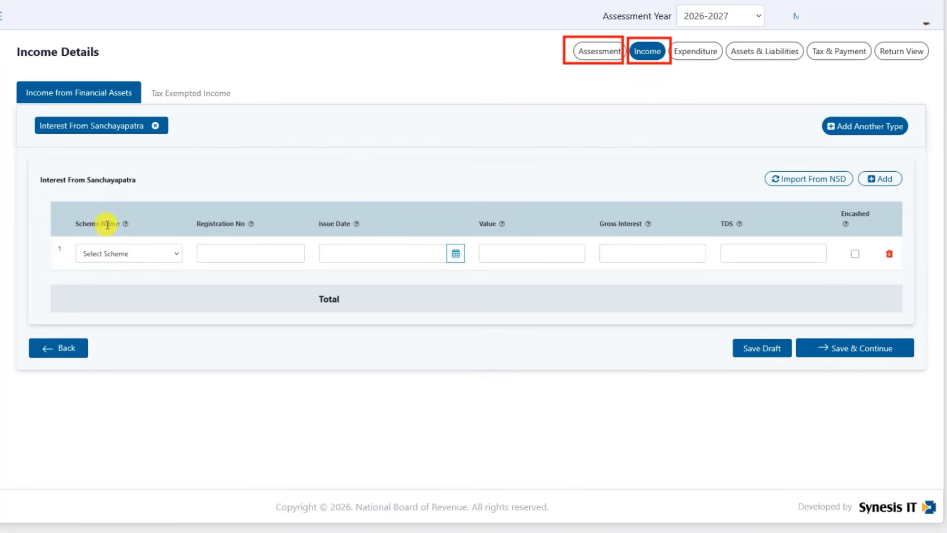
left_click(170, 259)
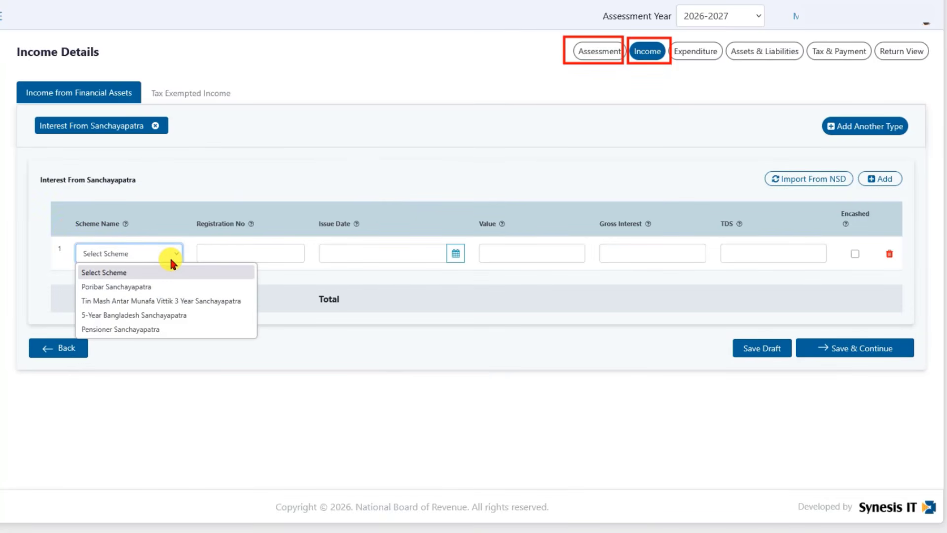
left_click(165, 301)
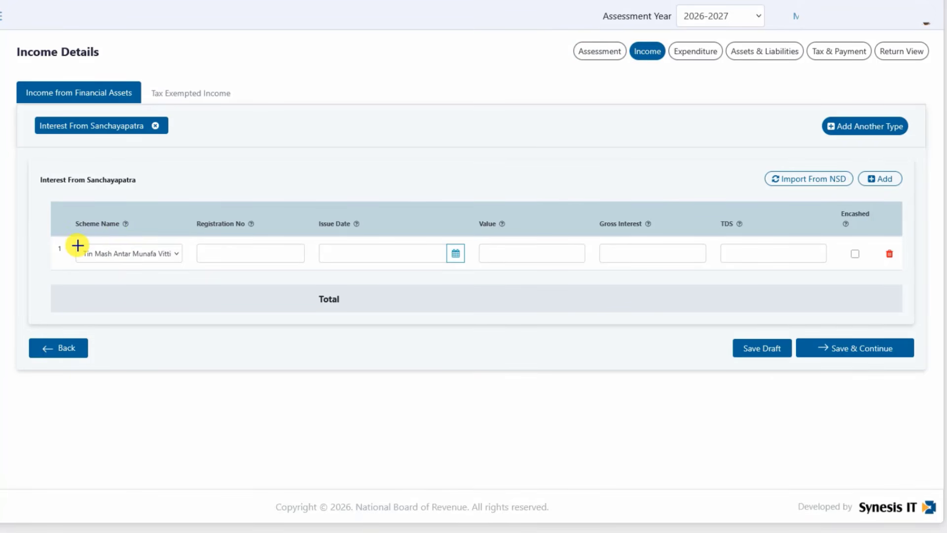
mouse_move(193, 242)
left_mouse_down()
mouse_move(287, 262)
mouse_move(433, 261)
left_mouse_up()
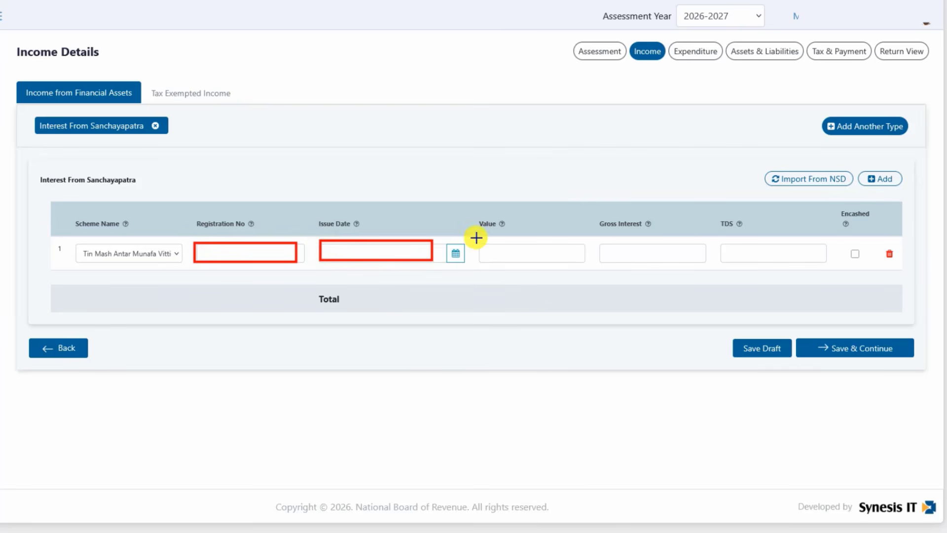
mouse_move(476, 238)
left_mouse_down()
mouse_move(489, 265)
mouse_move(590, 260)
mouse_move(600, 249)
mouse_move(722, 266)
mouse_move(825, 265)
left_mouse_up()
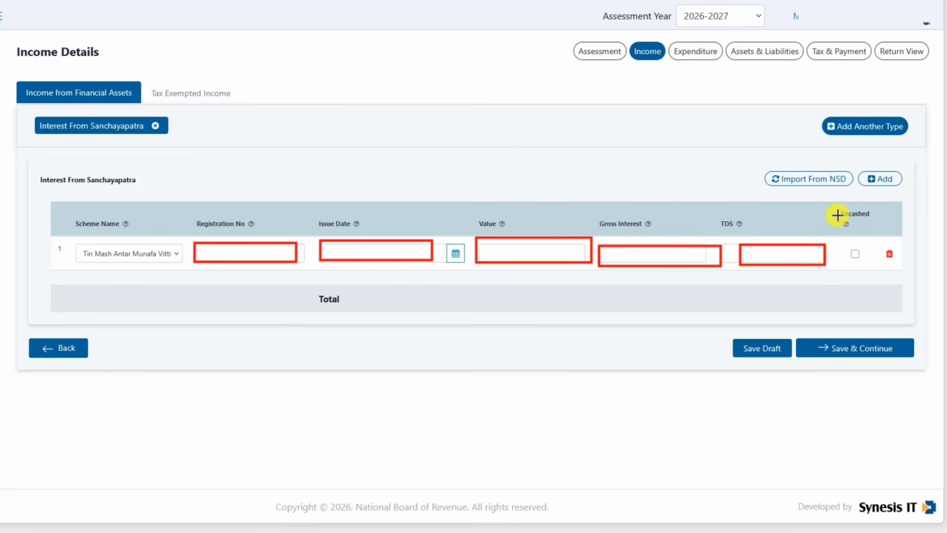
left_click_drag(835, 208, 873, 221)
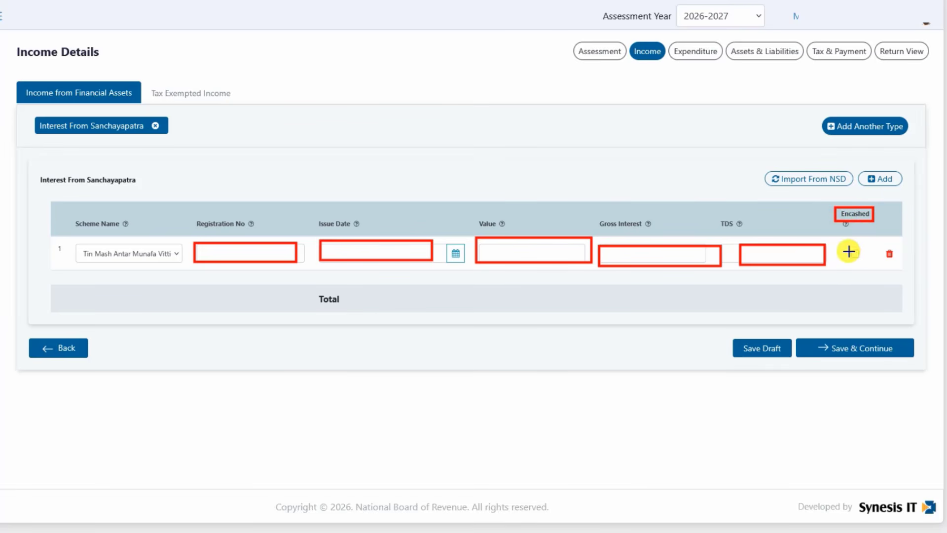
left_click_drag(848, 252, 862, 257)
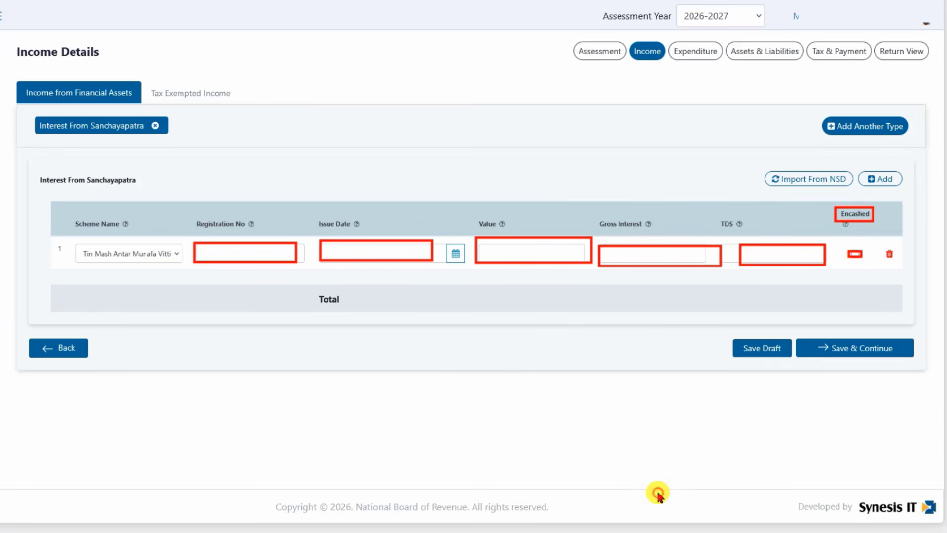
key("Escape")
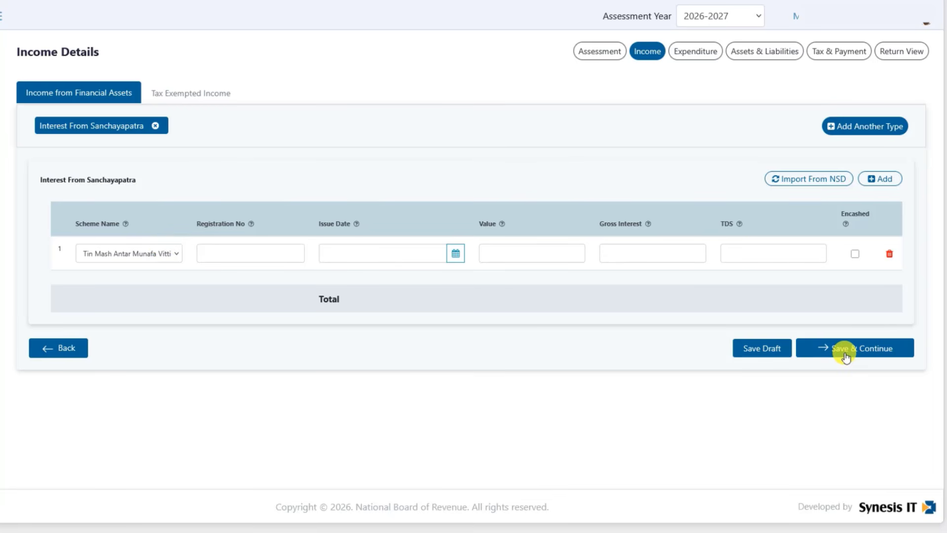
- Switch to the tax exempted income section and set the income type to Foreign Remittance
left_click(196, 100)
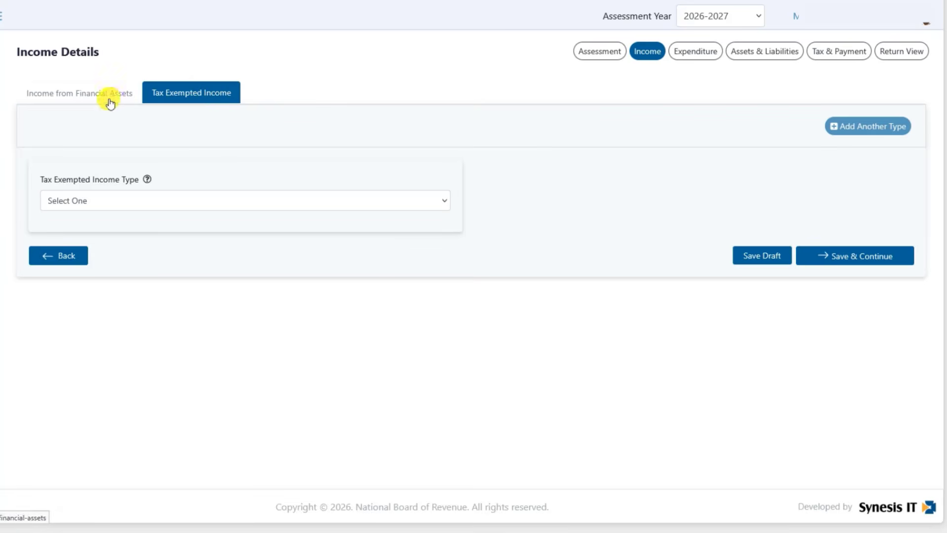
left_click(186, 197)
left_click(146, 236)
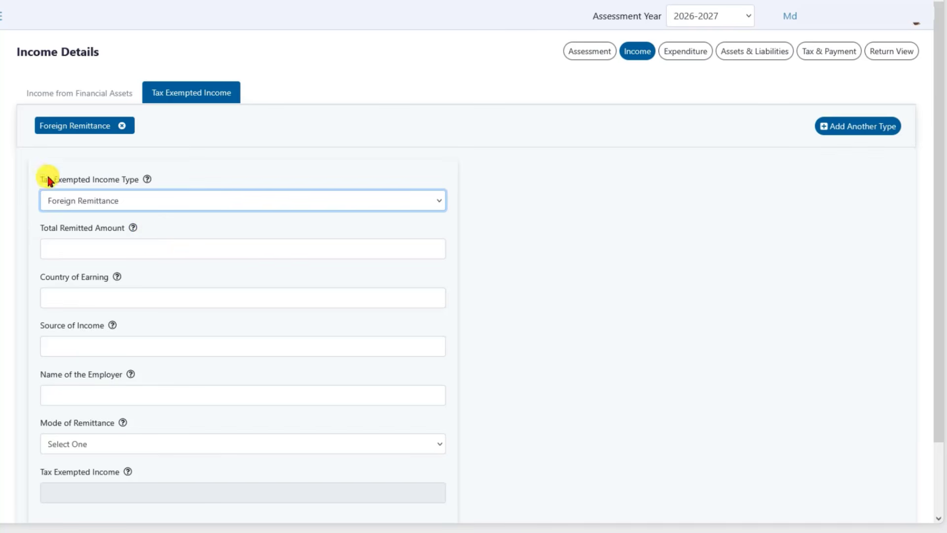
- Enter USA as the country of earning for the foreign remittance
left_click(59, 250)
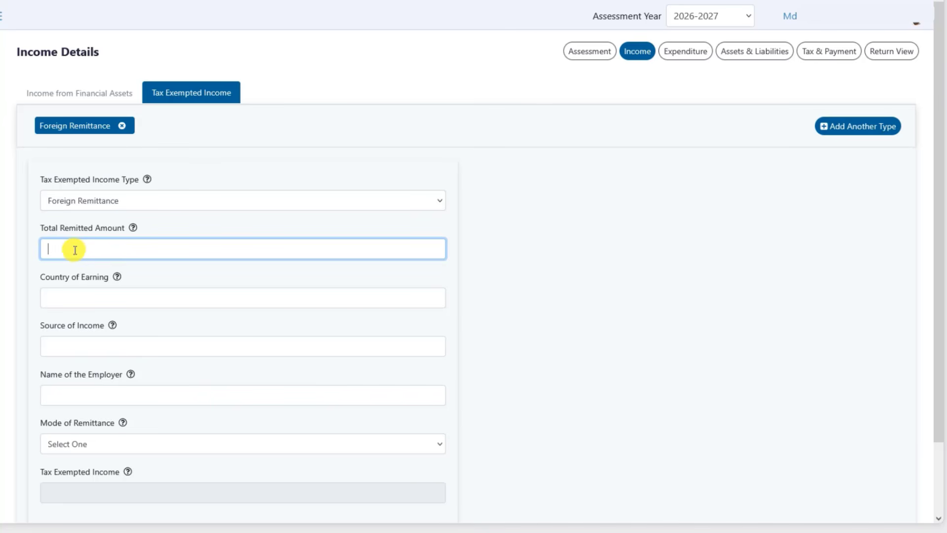
left_click(64, 292)
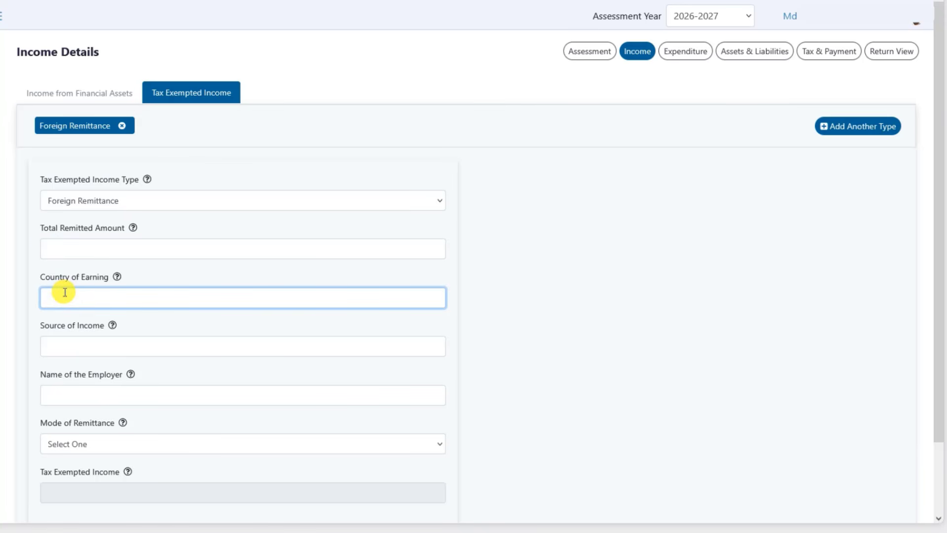
type("USA")
left_click(91, 347)
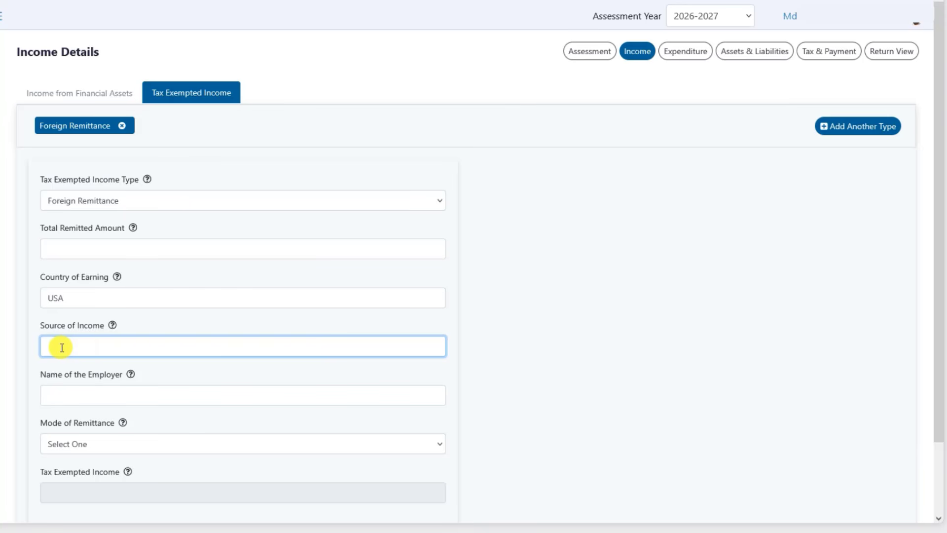
left_click(81, 395)
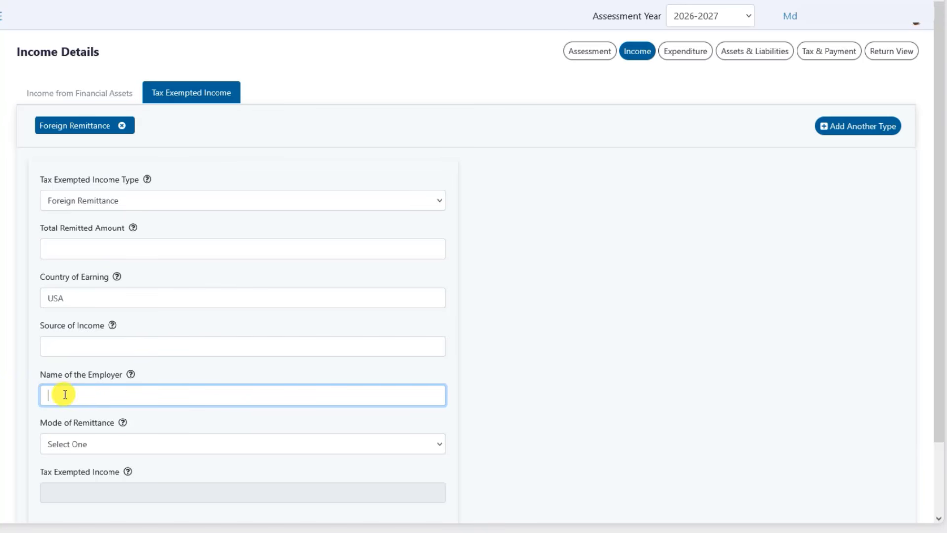
- Set the mode of remittance to Banking Channel and bring up its bank and account detail fields
scroll(203, 346, "down", 2)
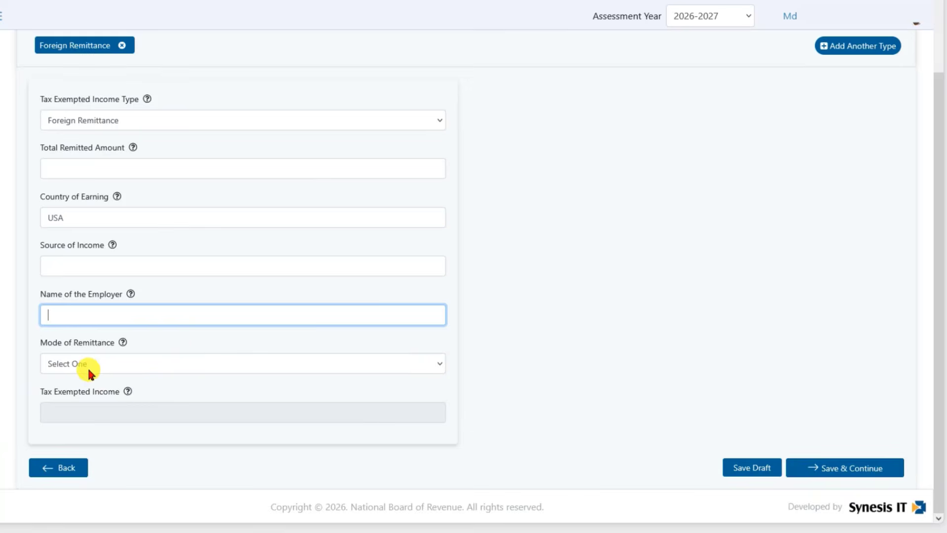
left_click(158, 364)
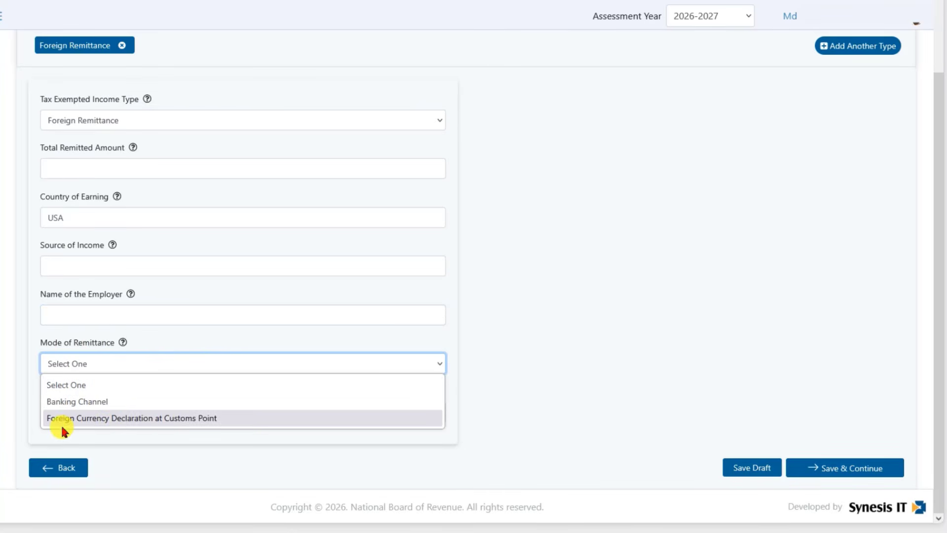
left_click(112, 402)
scroll(216, 315, "down", 3)
left_click(665, 383)
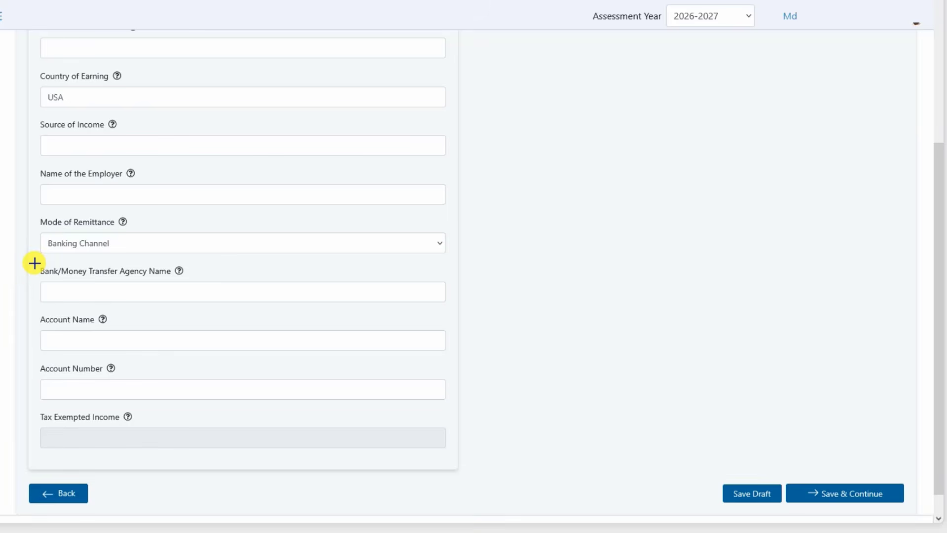
mouse_move(34, 263)
left_mouse_down()
mouse_move(34, 275)
mouse_move(185, 298)
left_mouse_up()
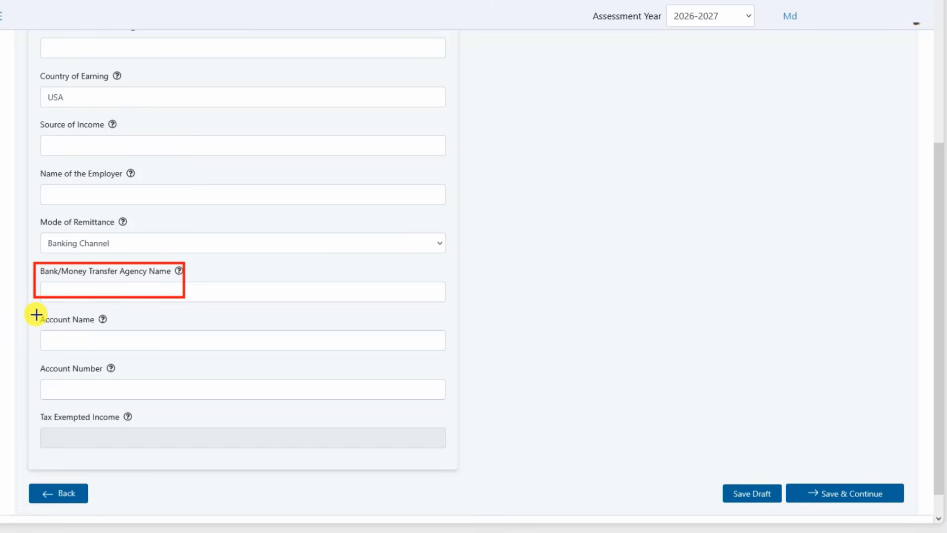
mouse_move(36, 314)
left_mouse_down()
mouse_move(38, 328)
mouse_move(158, 347)
left_mouse_up()
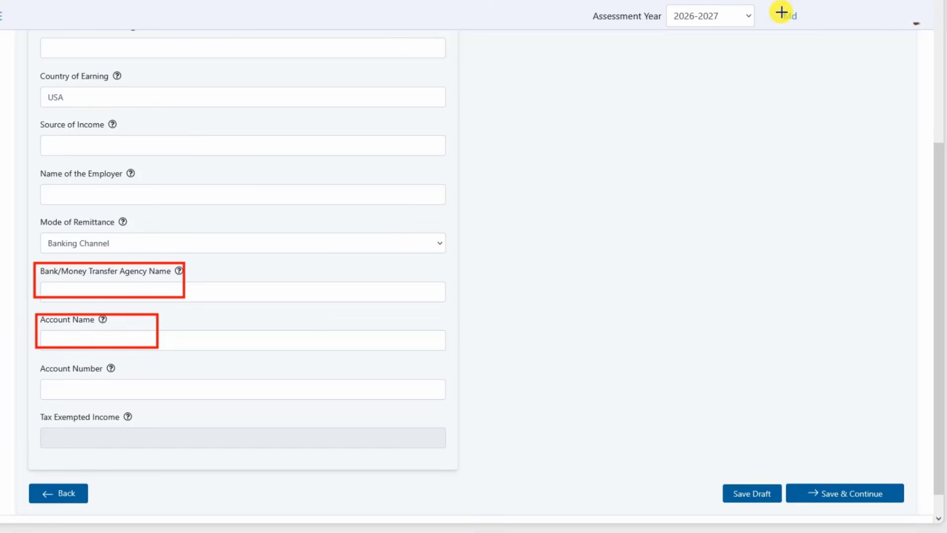
mouse_move(771, 5)
left_mouse_down()
mouse_move(812, 28)
mouse_move(897, 28)
left_mouse_up()
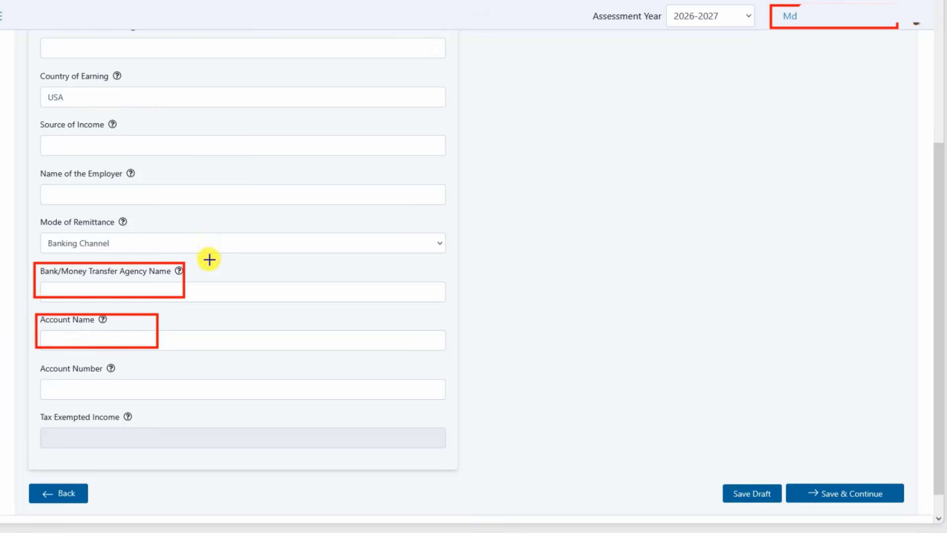
mouse_move(34, 375)
left_mouse_down()
mouse_move(44, 390)
mouse_move(181, 397)
left_mouse_up()
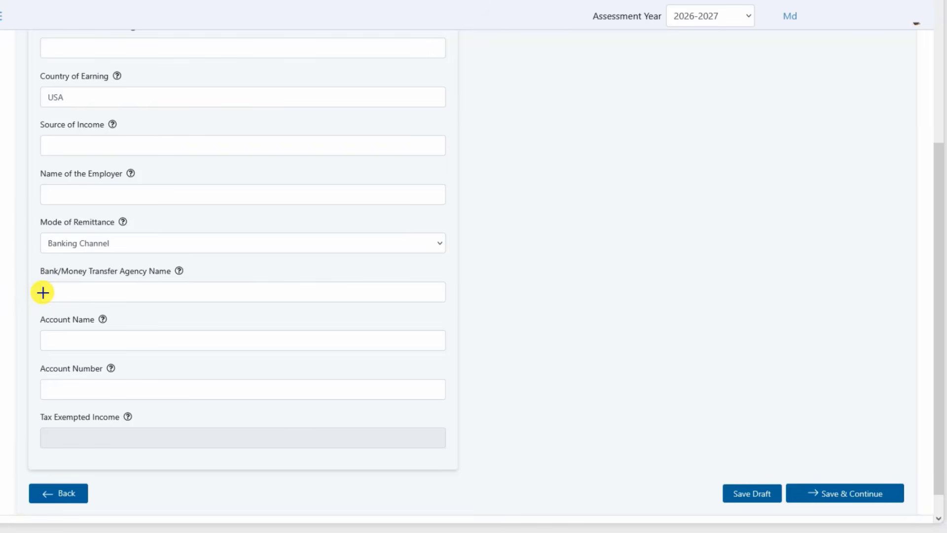
mouse_move(42, 282)
left_mouse_down()
mouse_move(104, 301)
mouse_move(303, 300)
left_mouse_up()
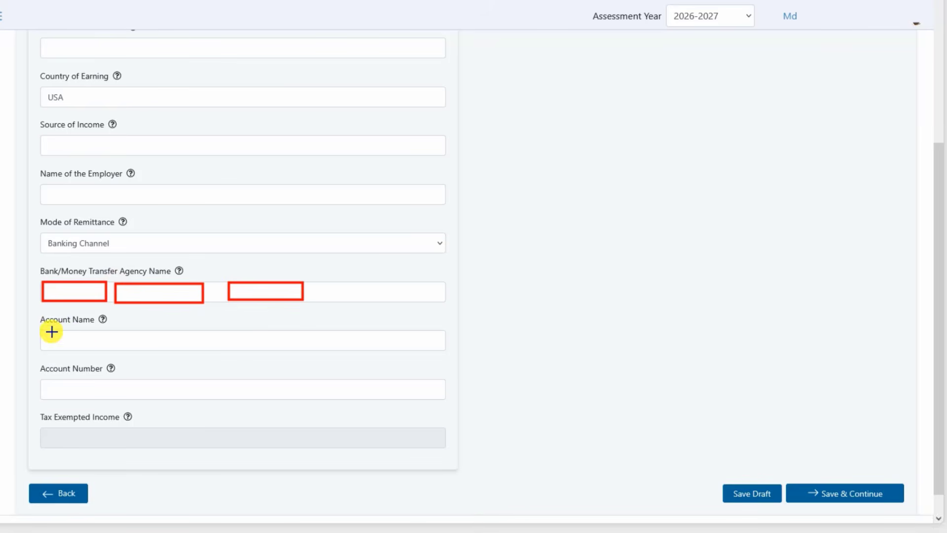
mouse_move(772, 6)
left_mouse_down()
mouse_move(785, 25)
mouse_move(886, 24)
left_mouse_up()
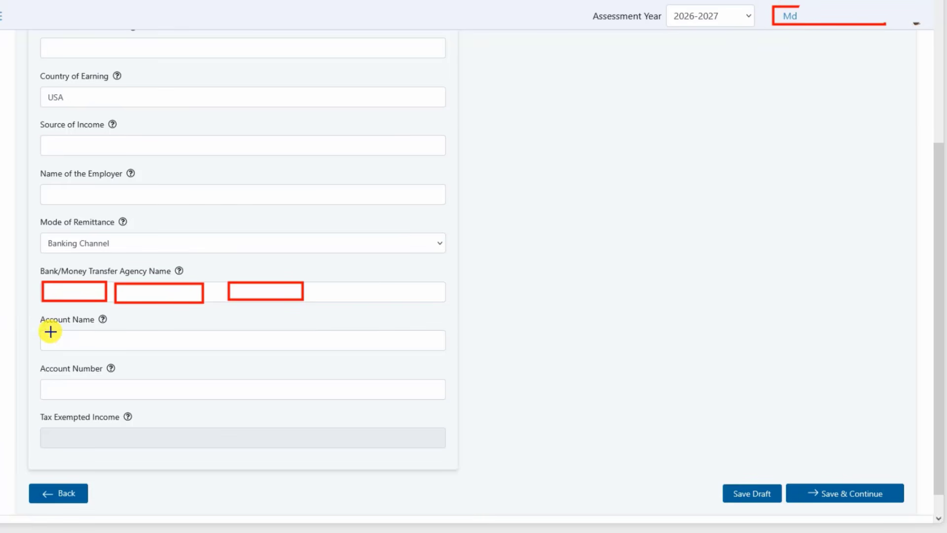
left_click_drag(49, 332, 113, 351)
left_click_drag(175, 336, 253, 351)
left_click_drag(313, 335, 397, 347)
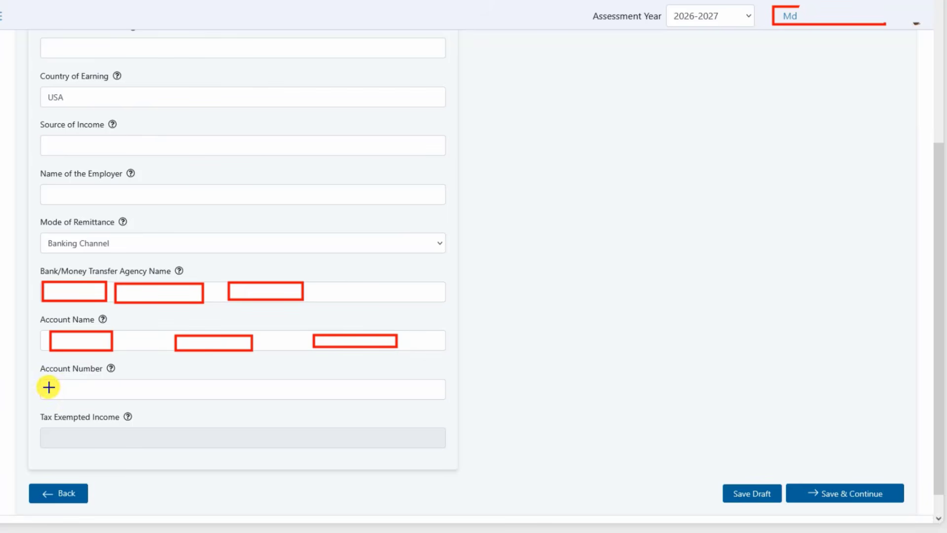
mouse_move(48, 385)
left_mouse_down()
mouse_move(102, 398)
mouse_move(213, 387)
mouse_move(306, 398)
left_mouse_up()
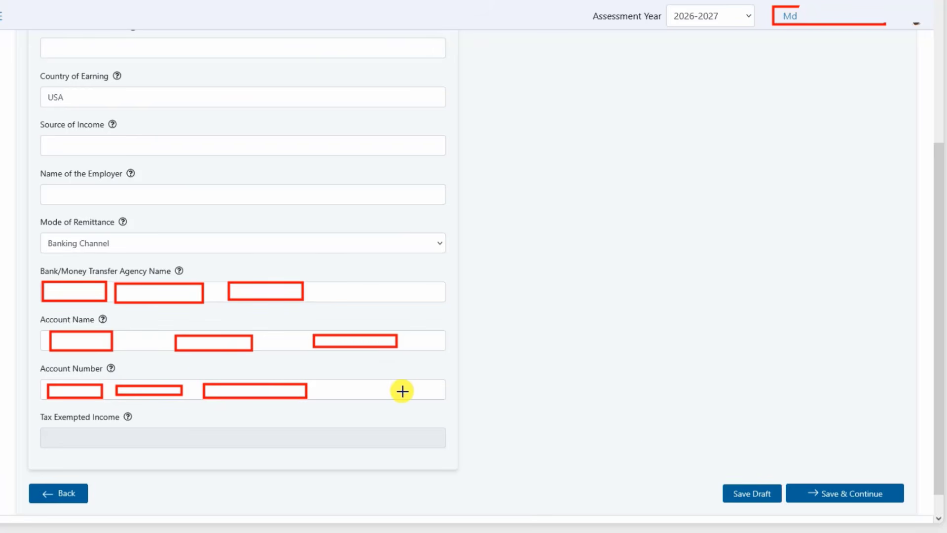
left_click(656, 488)
left_click(656, 488)
left_click(657, 488)
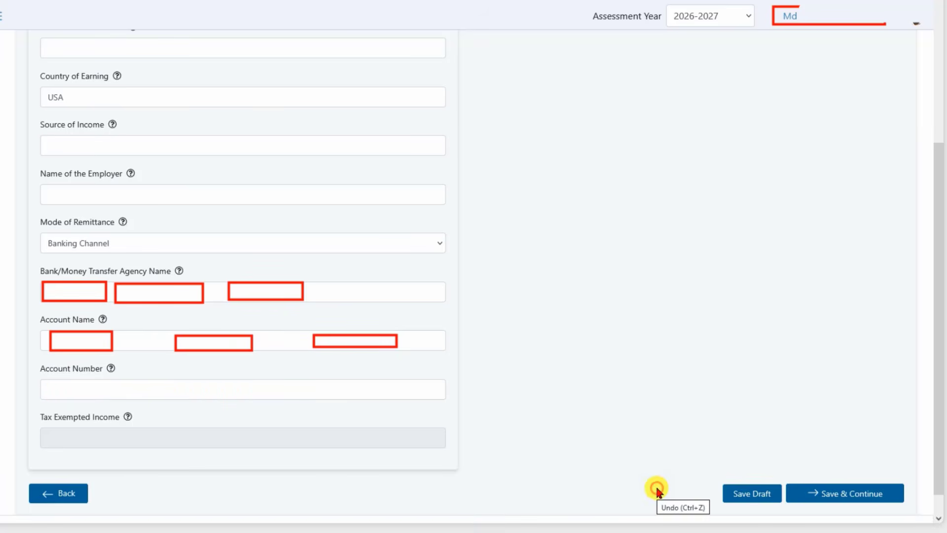
left_click(657, 488)
left_click(657, 488)
left_click(656, 488)
left_click(656, 488)
left_click(657, 488)
left_click(656, 488)
left_click(656, 489)
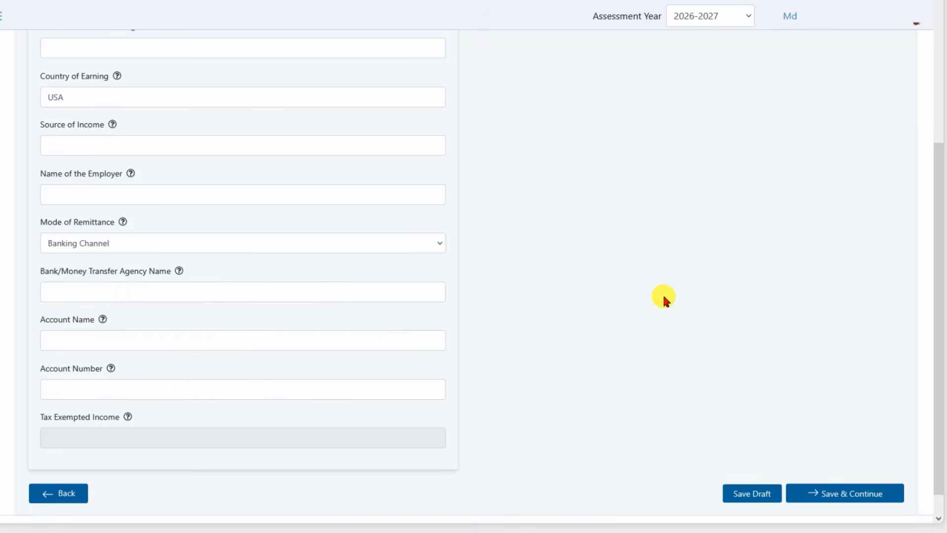
scroll(207, 362, "up", 3)
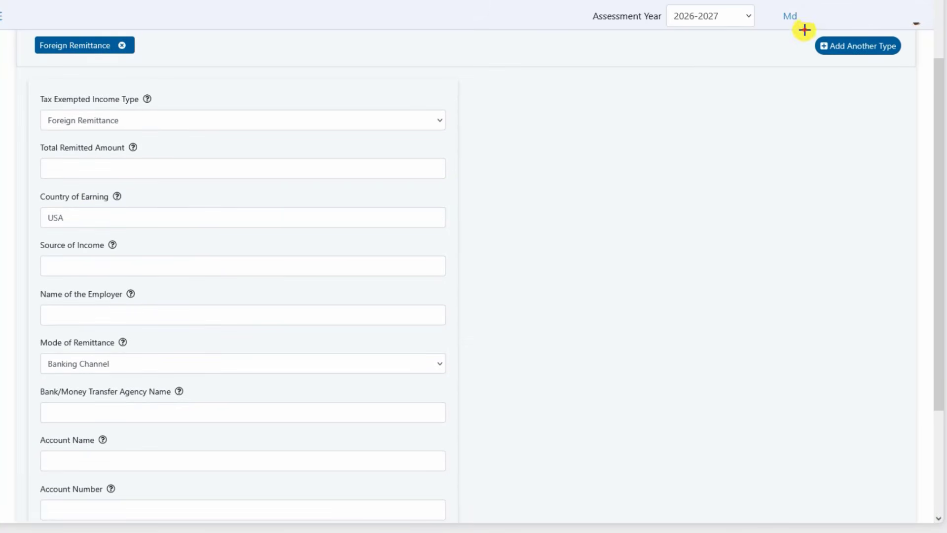
left_click_drag(804, 28, 908, 65)
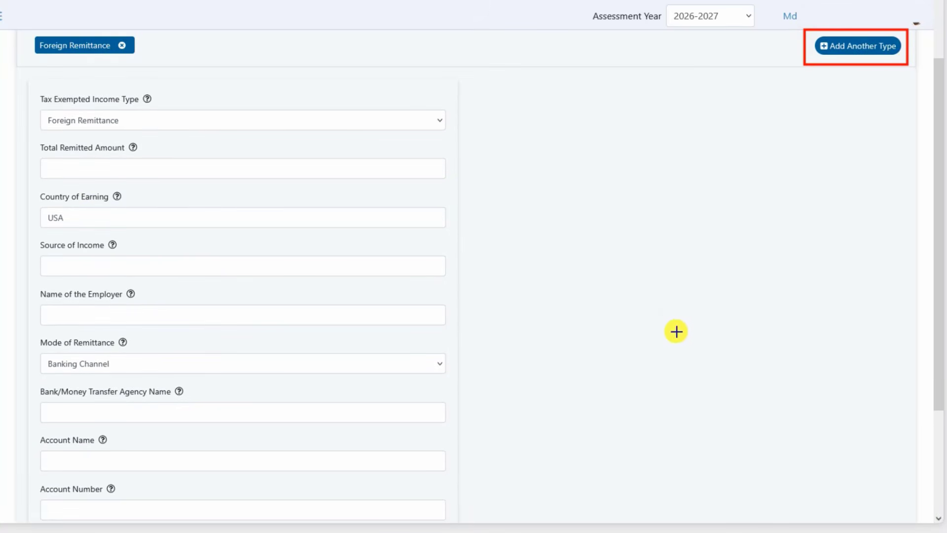
- Add a second tax exempted income entry and set its type to Foreign Remittance
left_click(837, 49)
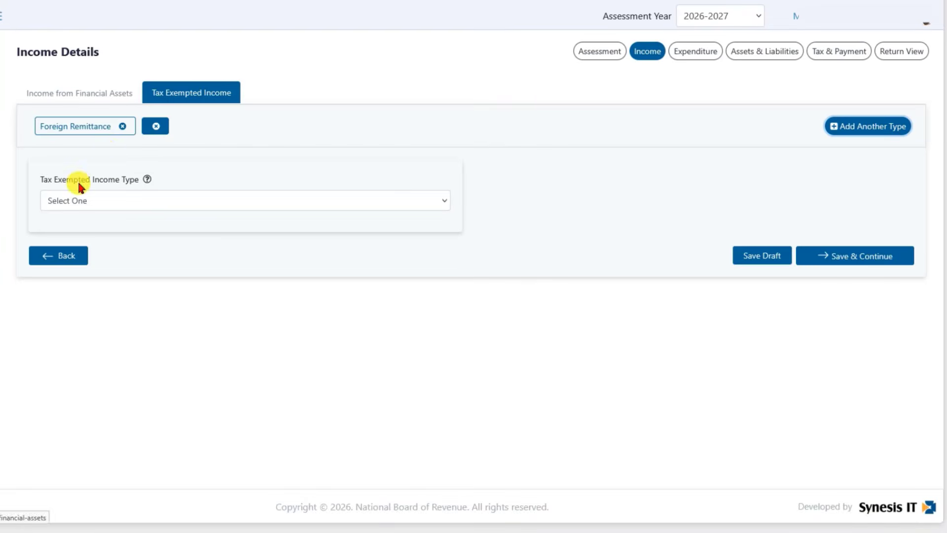
left_click(84, 201)
left_click(88, 239)
scroll(172, 275, "down", 2)
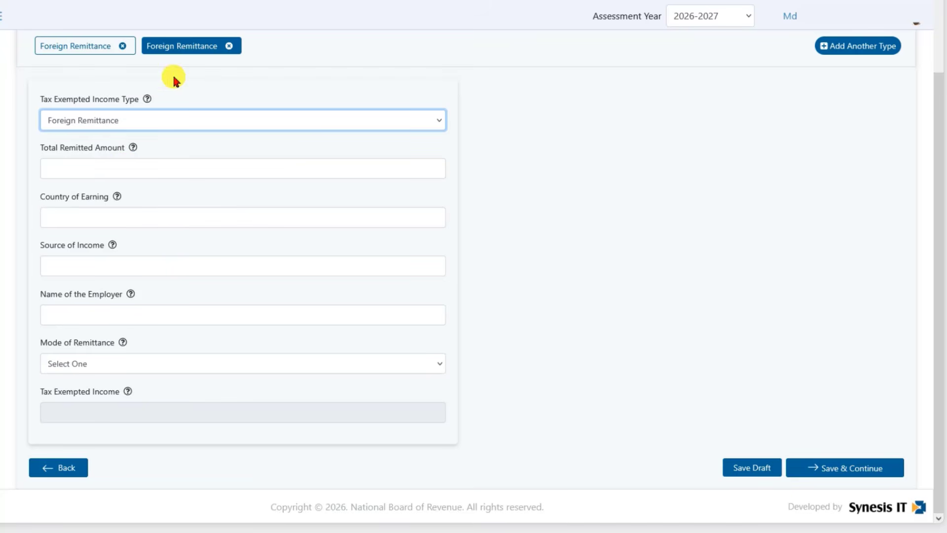
left_click(75, 46)
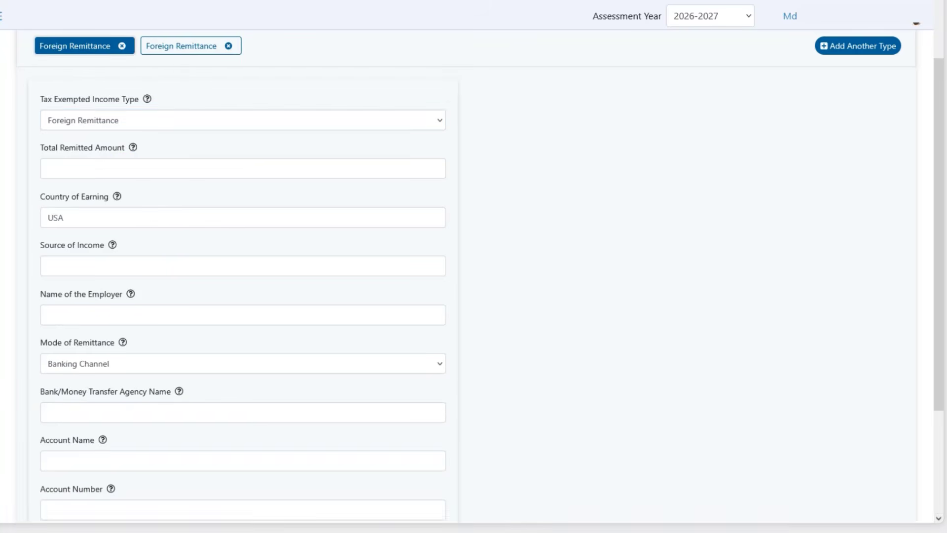
left_click(182, 46)
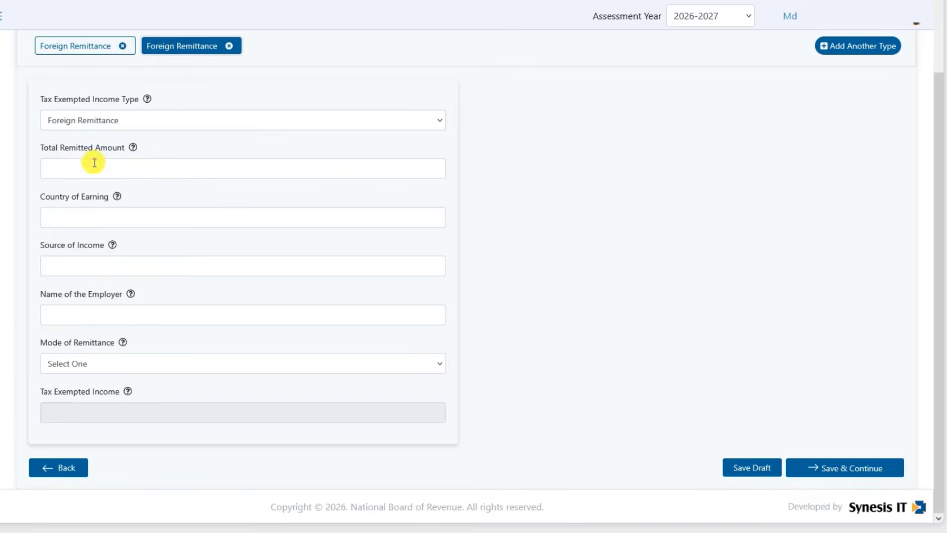
- Set the mode of remittance to Banking Channel for the second foreign remittance entry
left_click(76, 168)
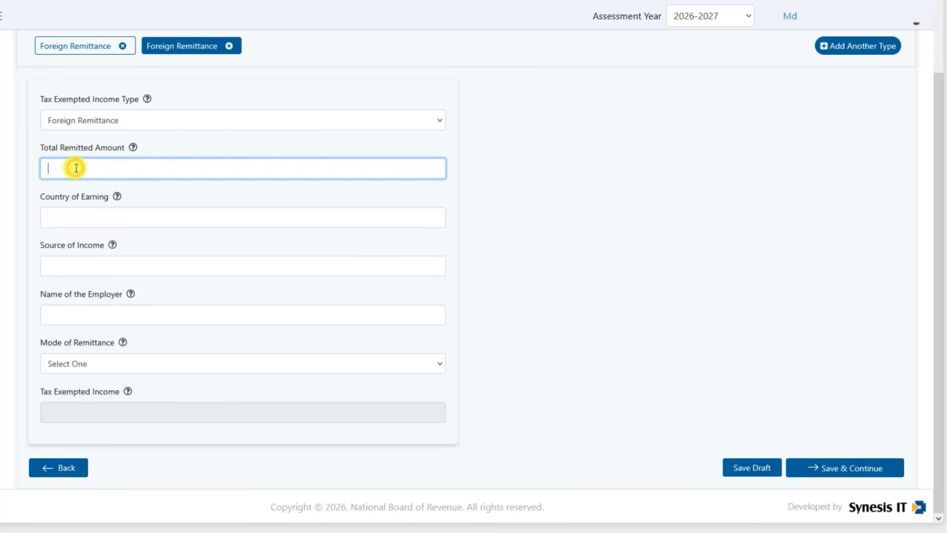
left_click(66, 218)
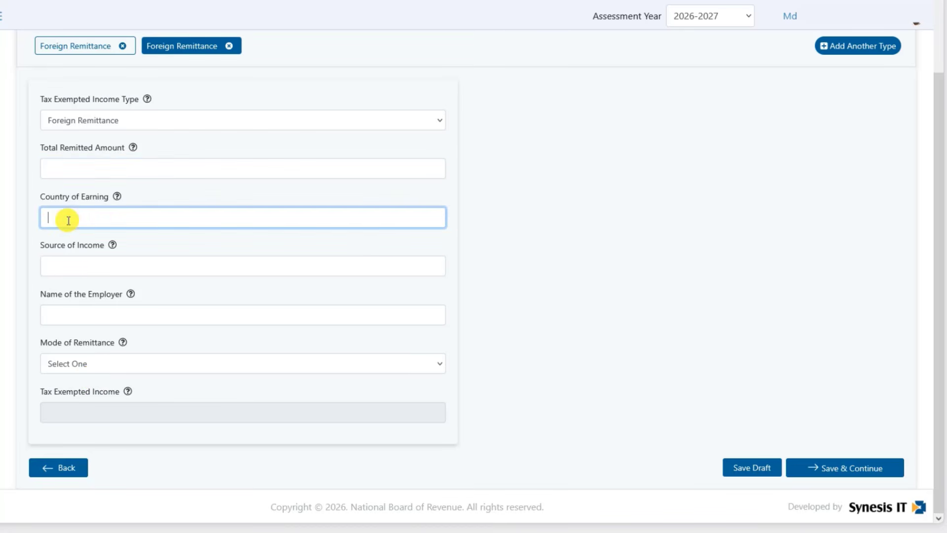
left_click(66, 267)
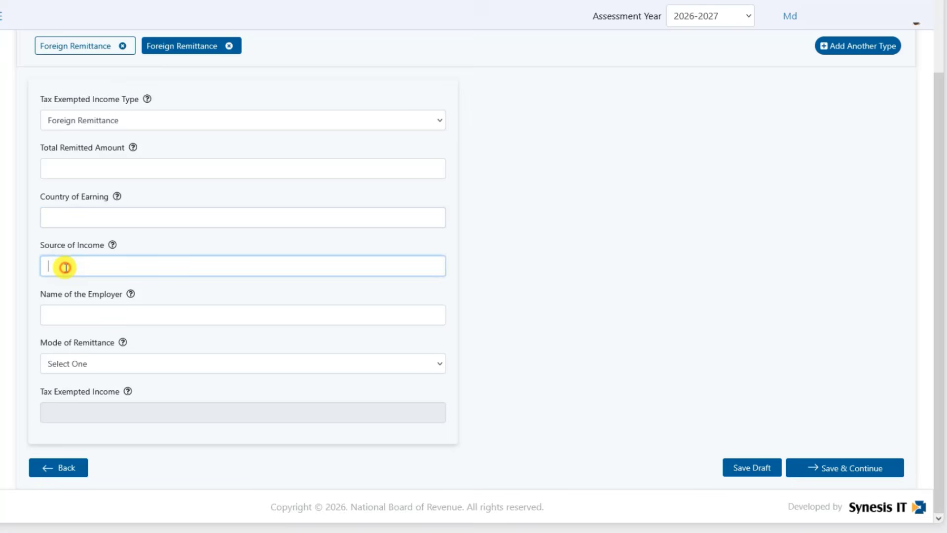
left_click(69, 320)
left_click(74, 365)
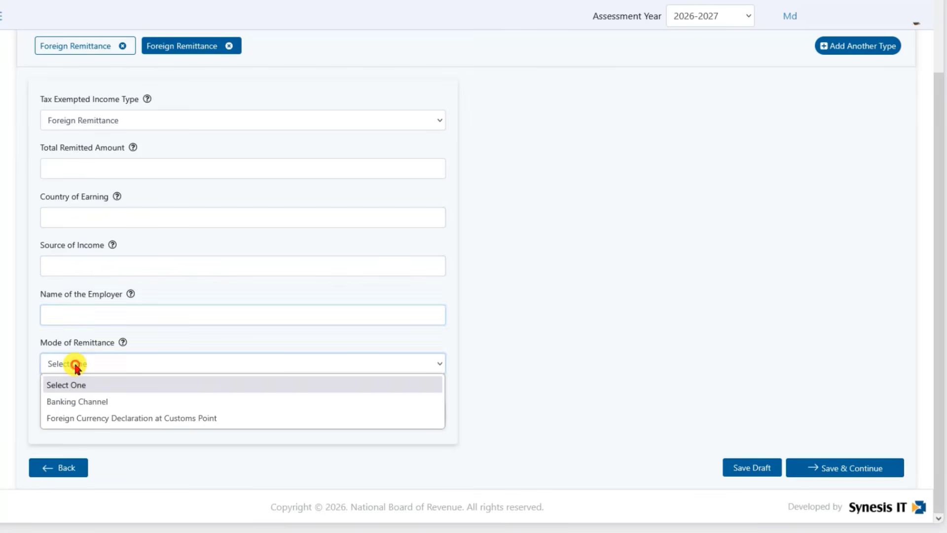
left_click(78, 401)
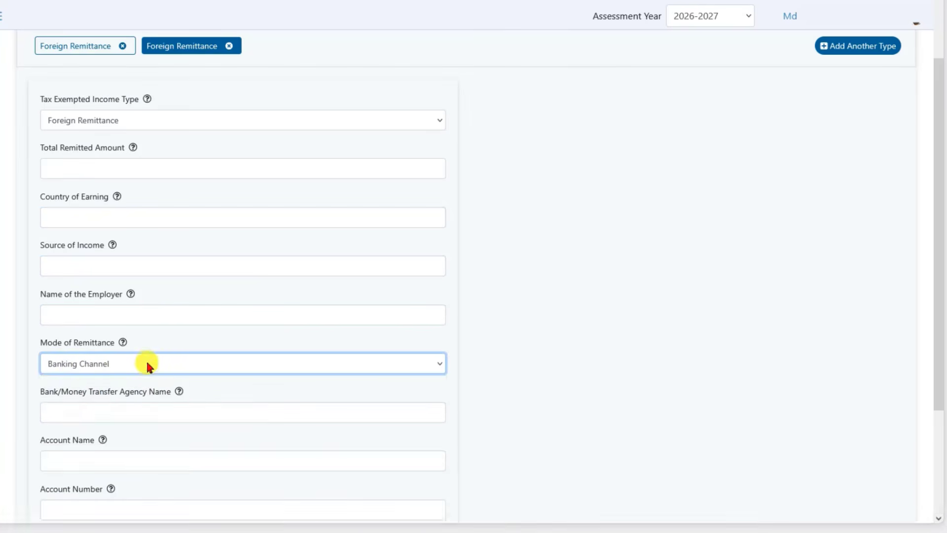
left_click(101, 412)
scroll(103, 413, "down", 2)
left_click(48, 334)
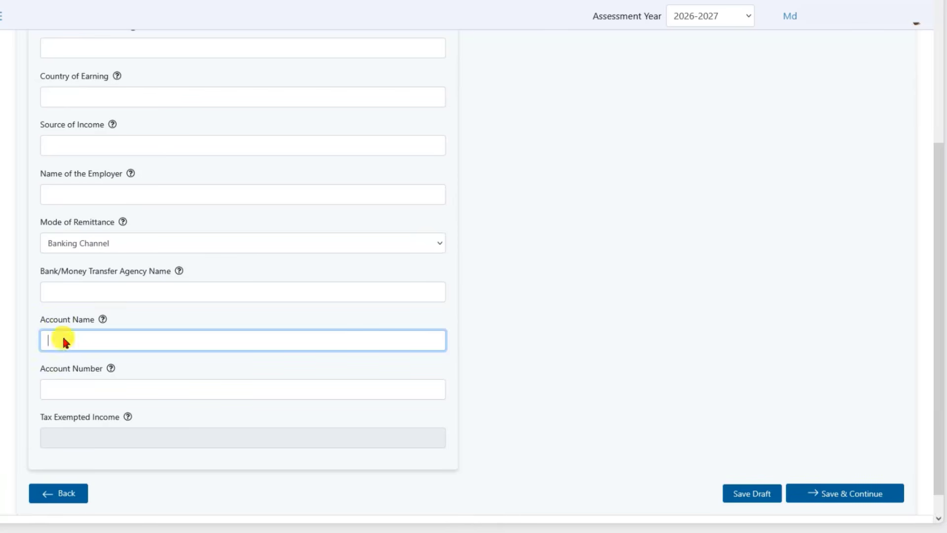
left_click(63, 392)
scroll(74, 266, "up", 4)
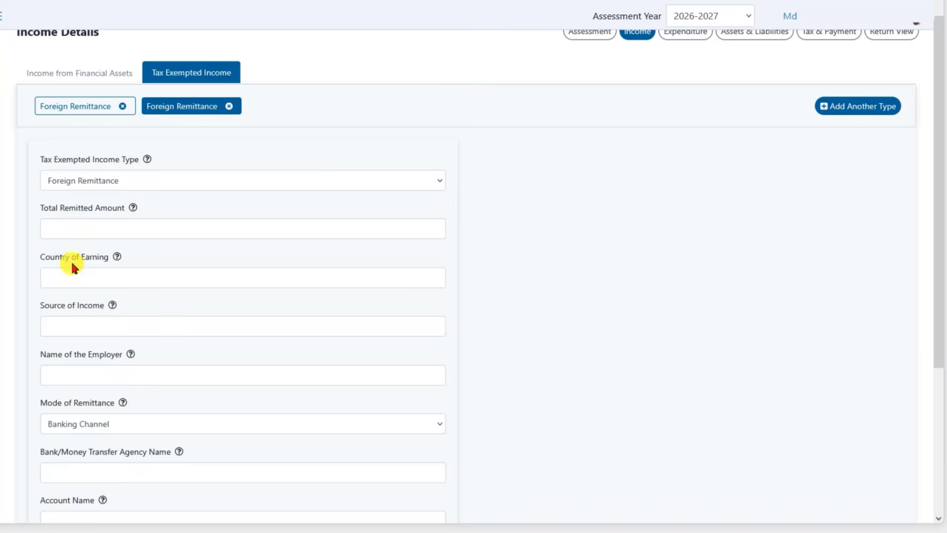
scroll(161, 311, "down", 2)
scroll(188, 256, "up", 2)
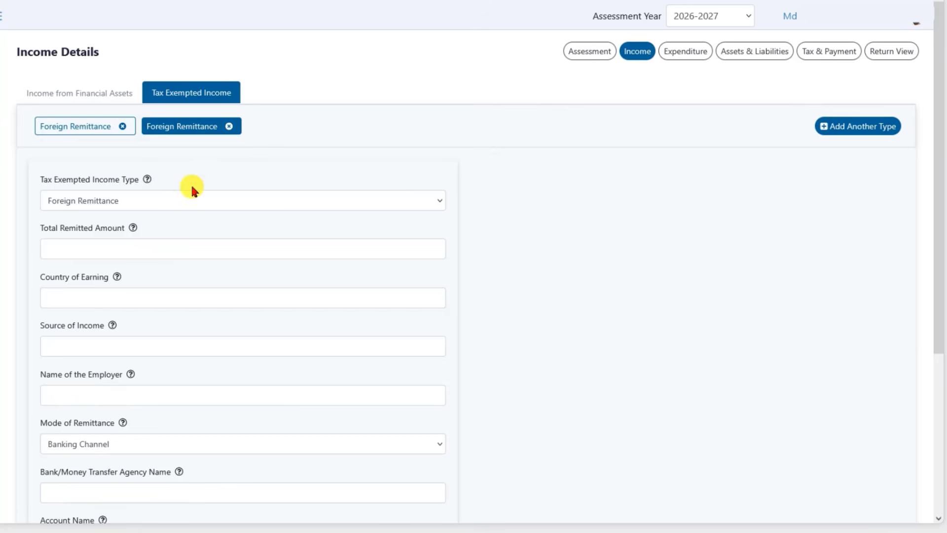
left_click(68, 132)
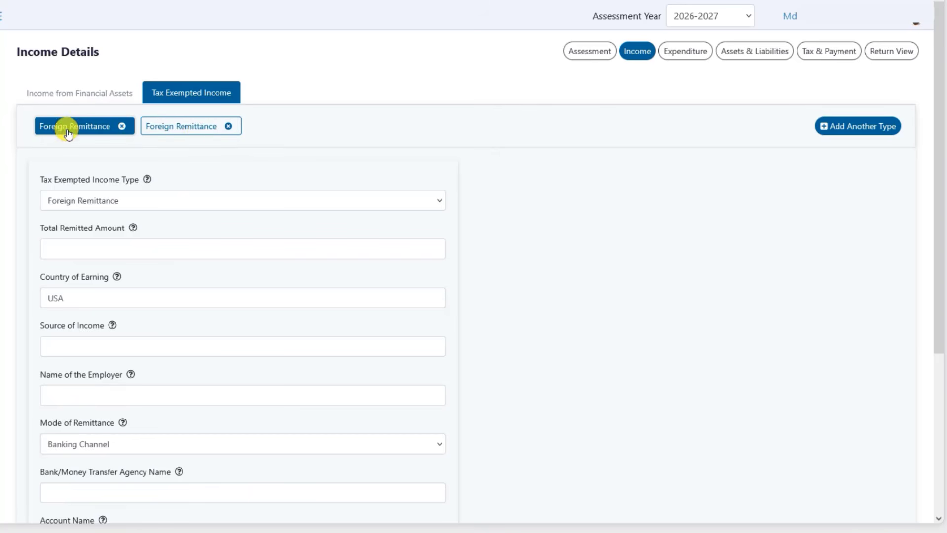
left_click(169, 129)
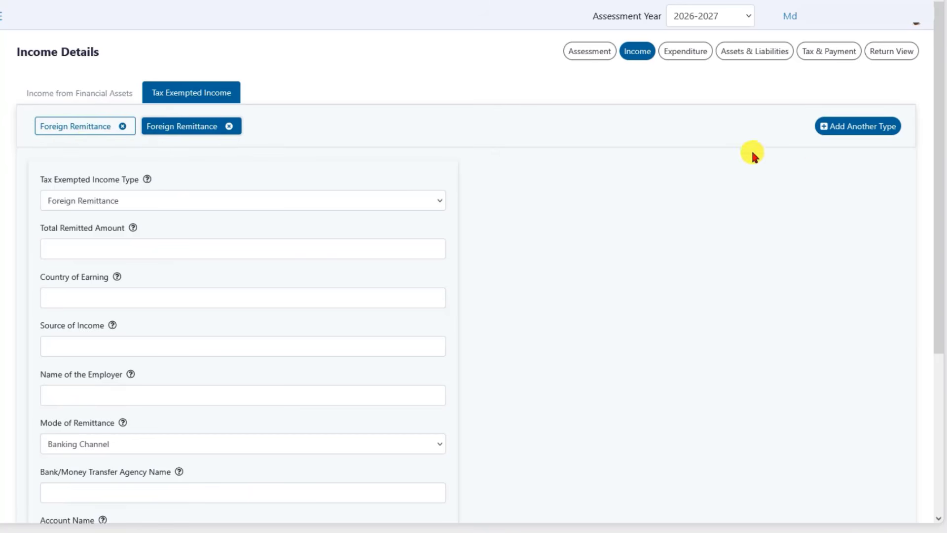
- Add a third tax exempted income entry of type Foreign Remittance with Banking Channel as its mode of remittance
left_click(846, 132)
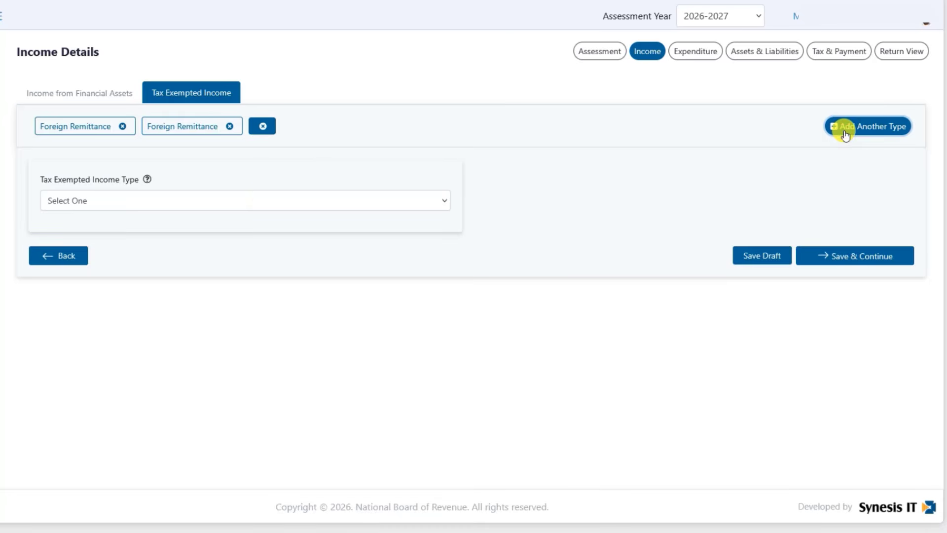
left_click(262, 199)
left_click(193, 238)
scroll(200, 323, "down", 2)
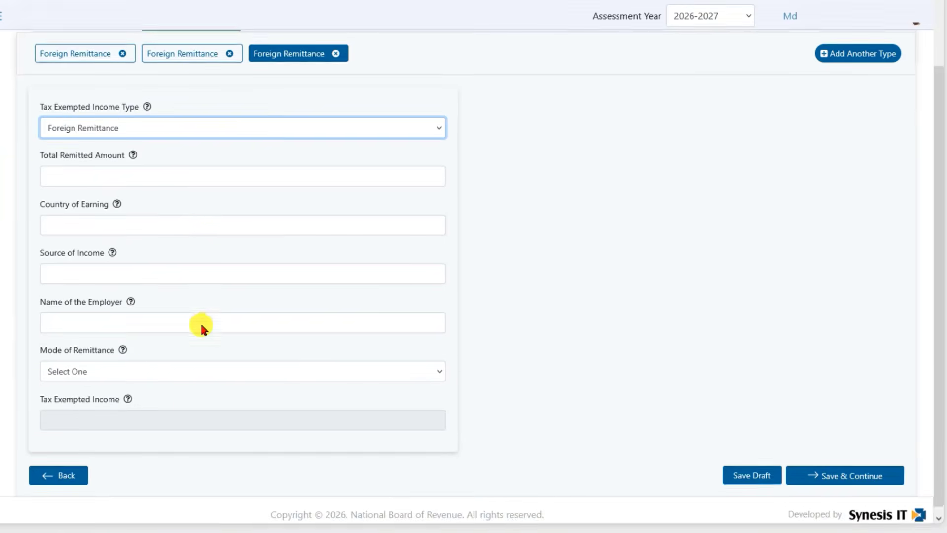
left_click(150, 364)
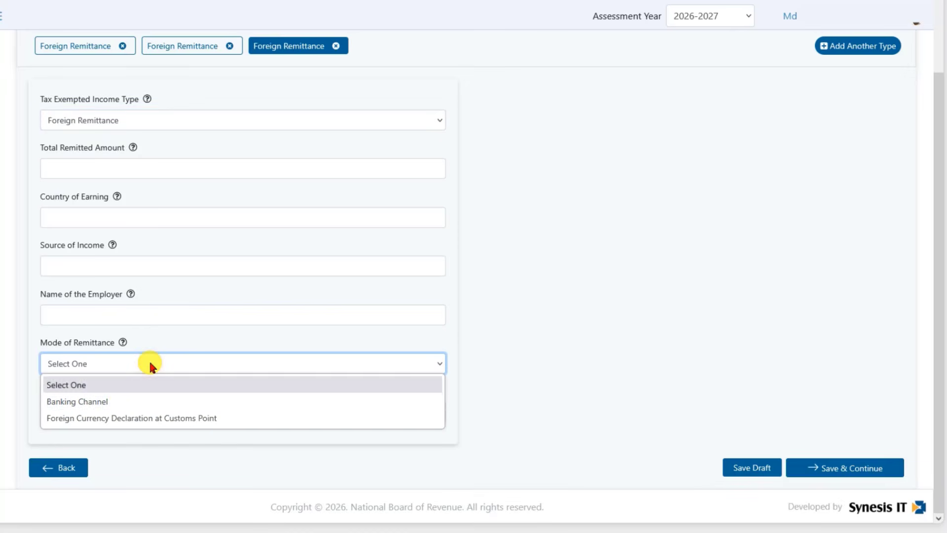
left_click(123, 398)
left_click(107, 416)
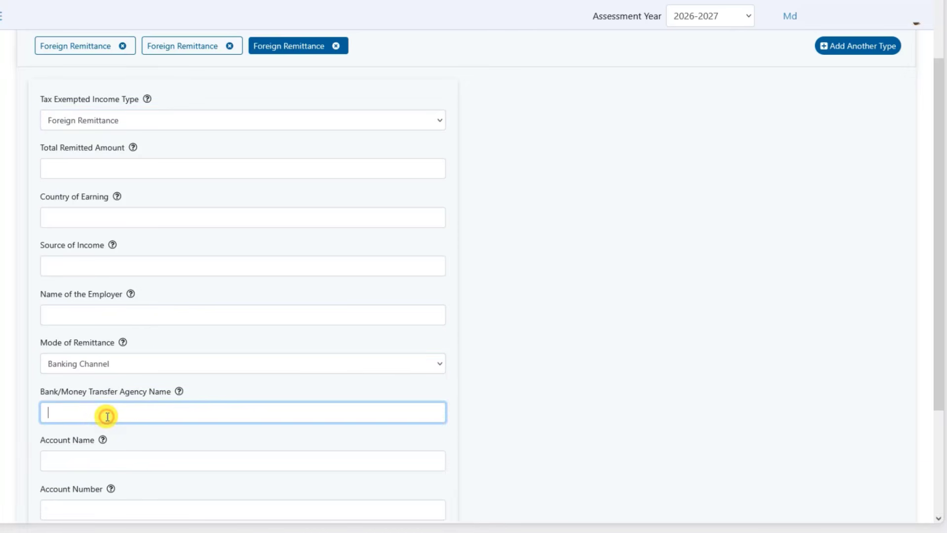
left_click(124, 458)
scroll(151, 402, "down", 3)
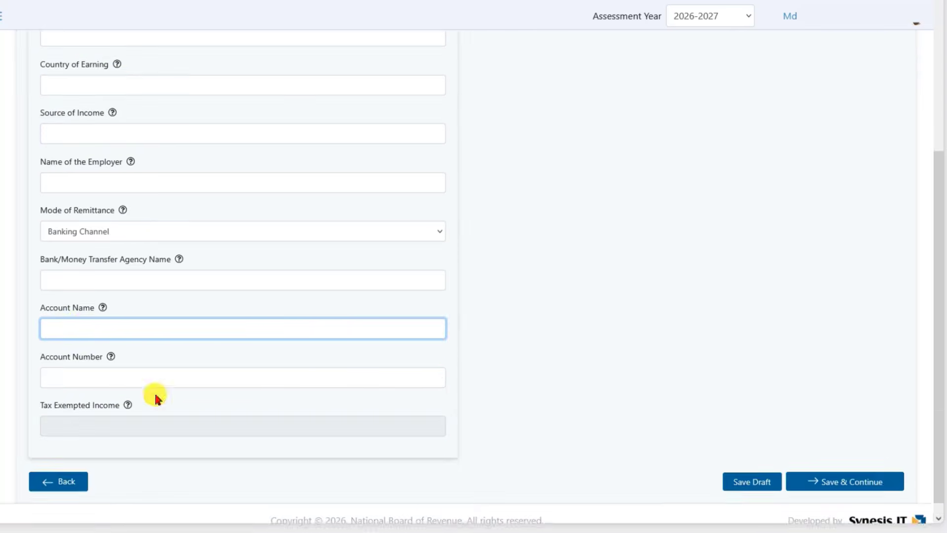
left_click(60, 369)
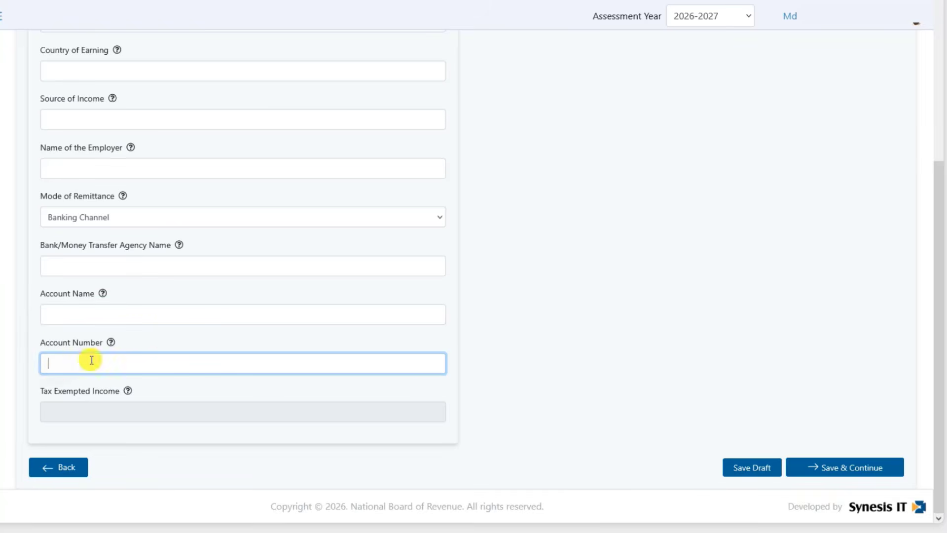
scroll(246, 282, "up", 2)
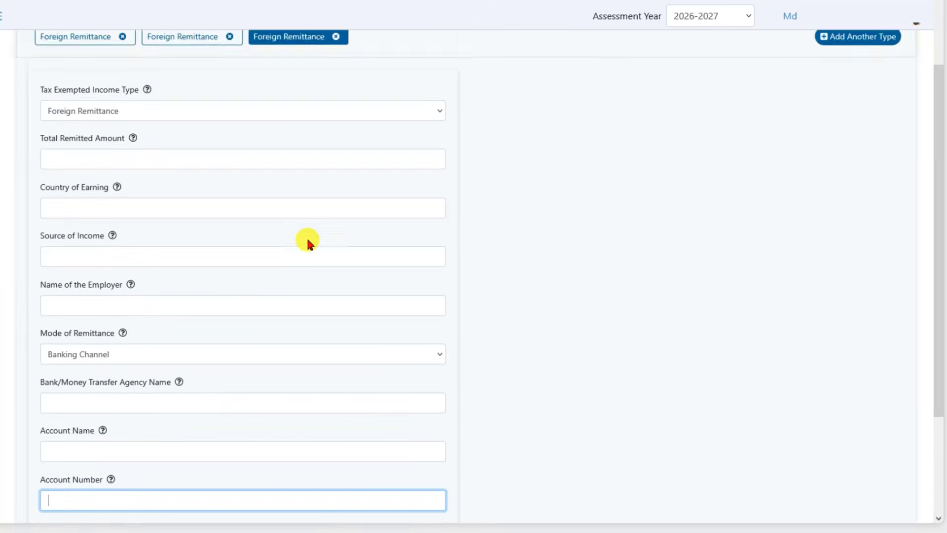
scroll(309, 245, "down", 1)
scroll(309, 246, "up", 3)
- Return to the first foreign remittance entry, with USA as country of earning, and review its fields through to the end of the form
left_click(85, 130)
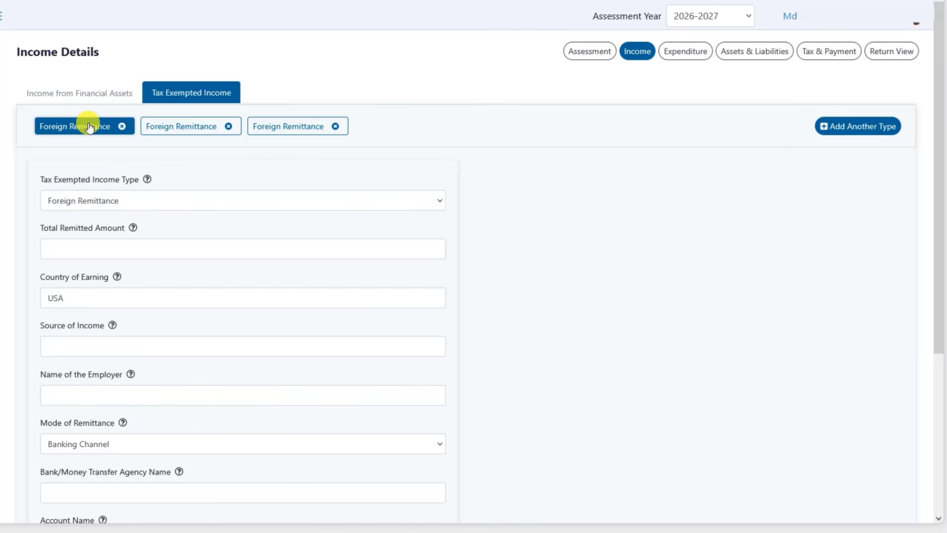
scroll(184, 300, "down", 2)
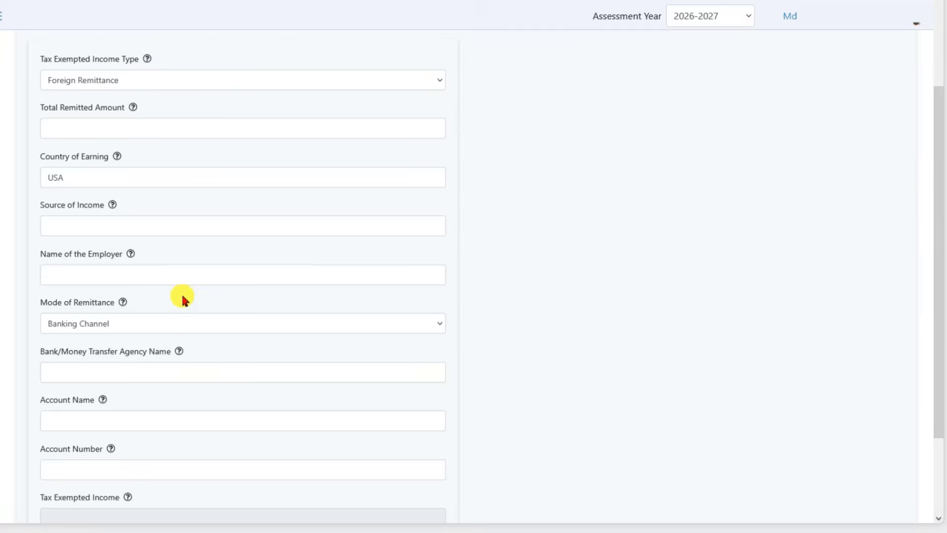
scroll(186, 343, "up", 2)
scroll(190, 364, "down", 1)
scroll(188, 363, "down", 4)
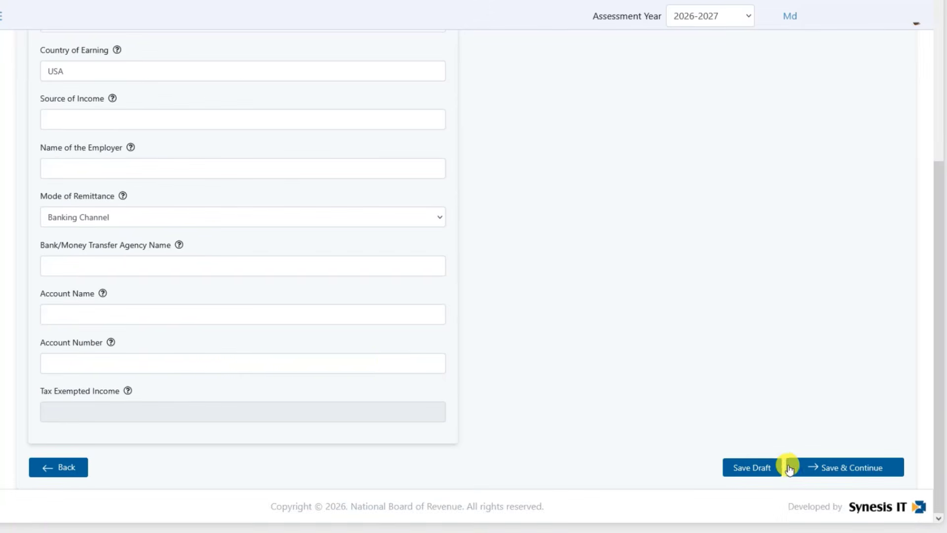
scroll(508, 343, "up", 4)
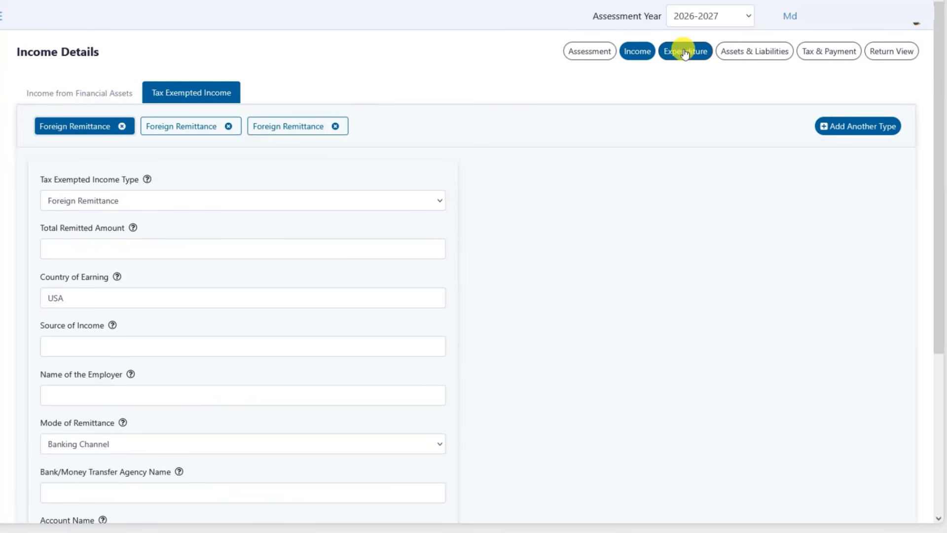